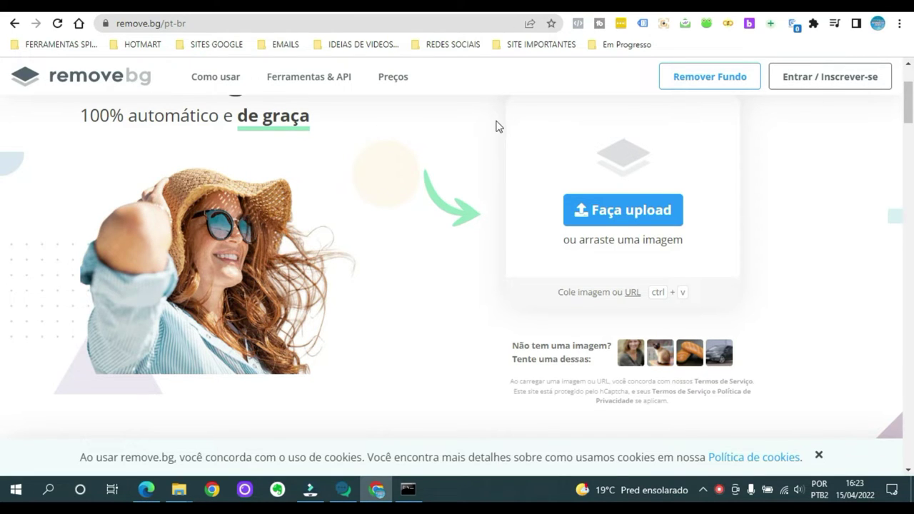
scroll(482, 211, "down", 3)
scroll(489, 214, "down", 2)
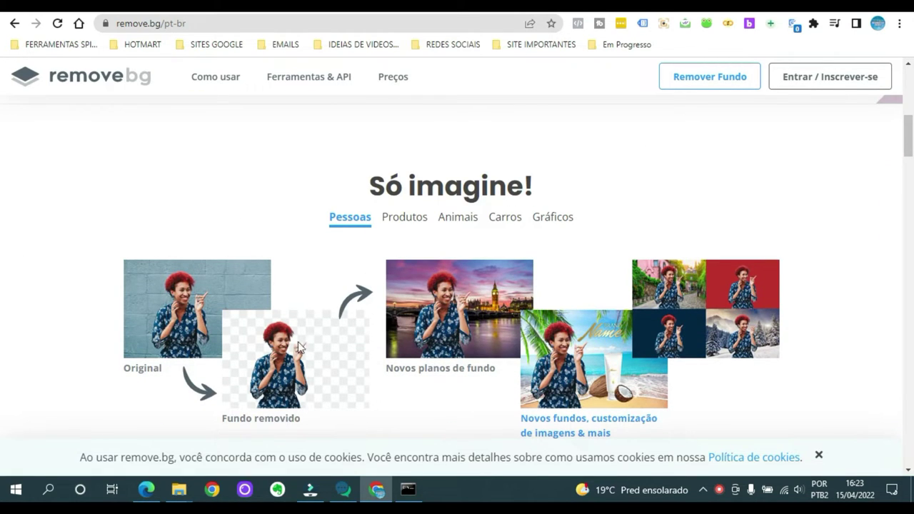
scroll(584, 237, "down", 1)
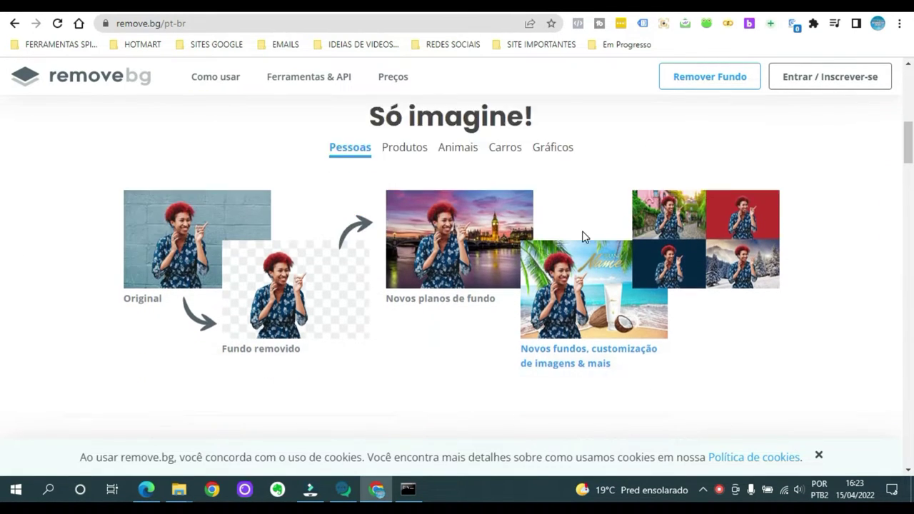
scroll(585, 237, "down", 3)
scroll(582, 237, "down", 3)
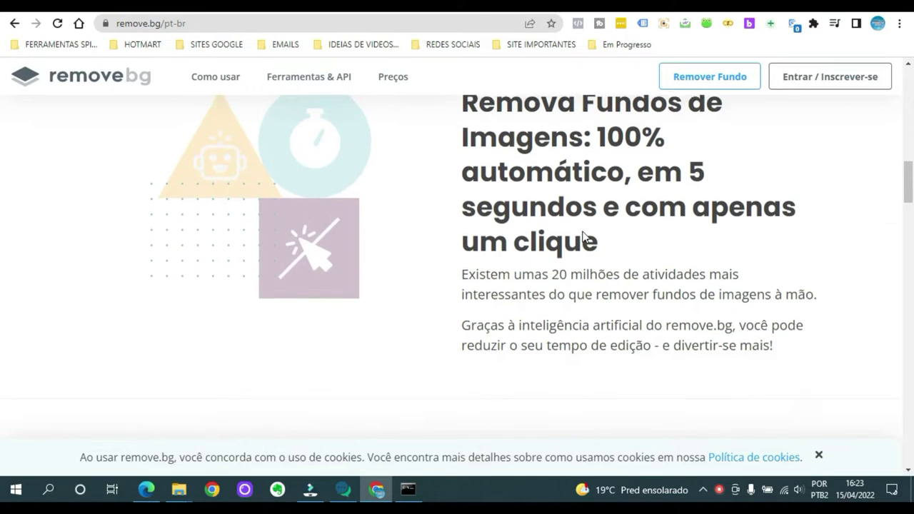
scroll(586, 230, "up", 4)
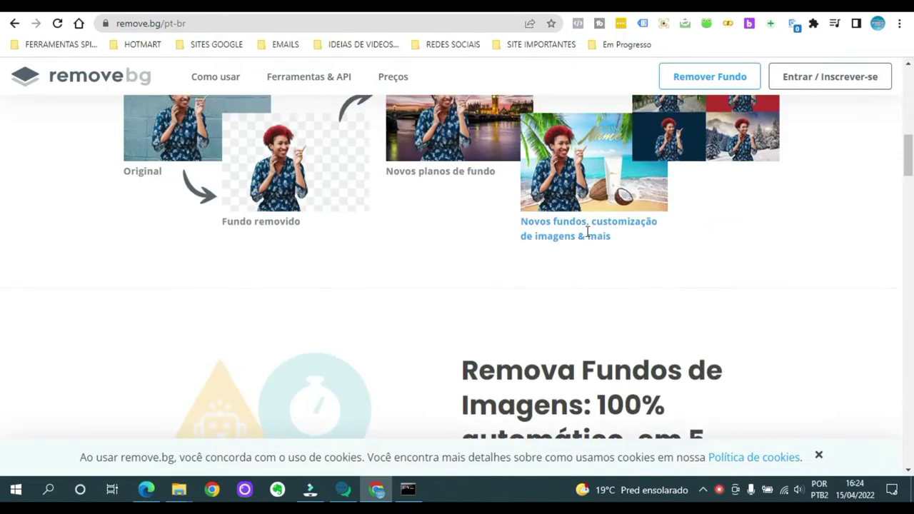
scroll(586, 230, "up", 4)
scroll(587, 232, "up", 3)
scroll(586, 236, "up", 2)
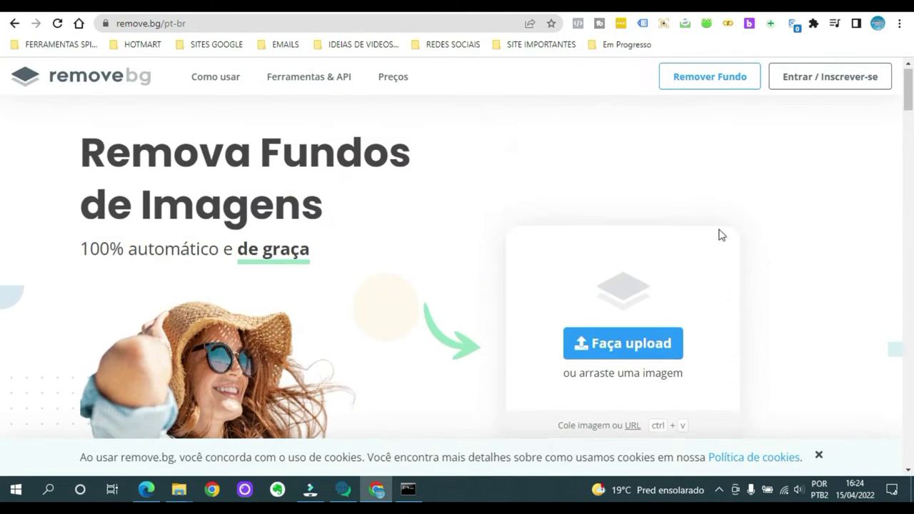
scroll(725, 237, "down", 1)
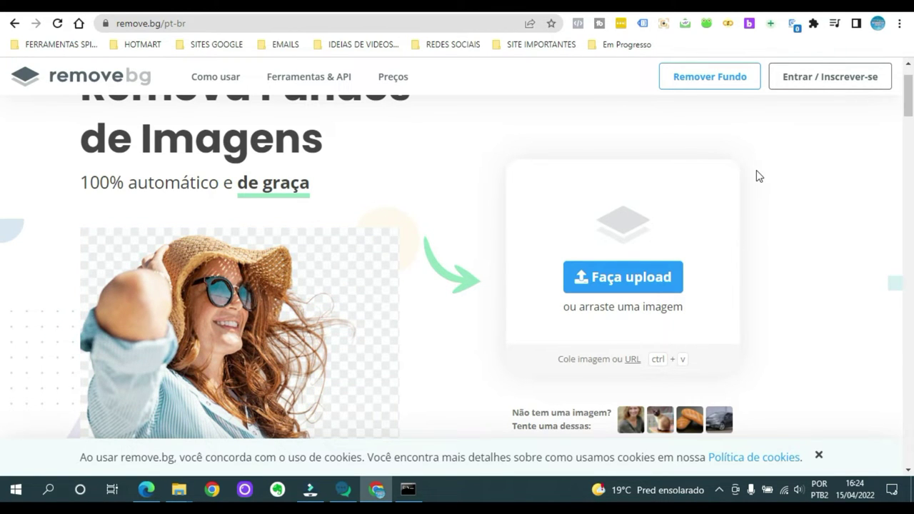
scroll(758, 176, "down", 1)
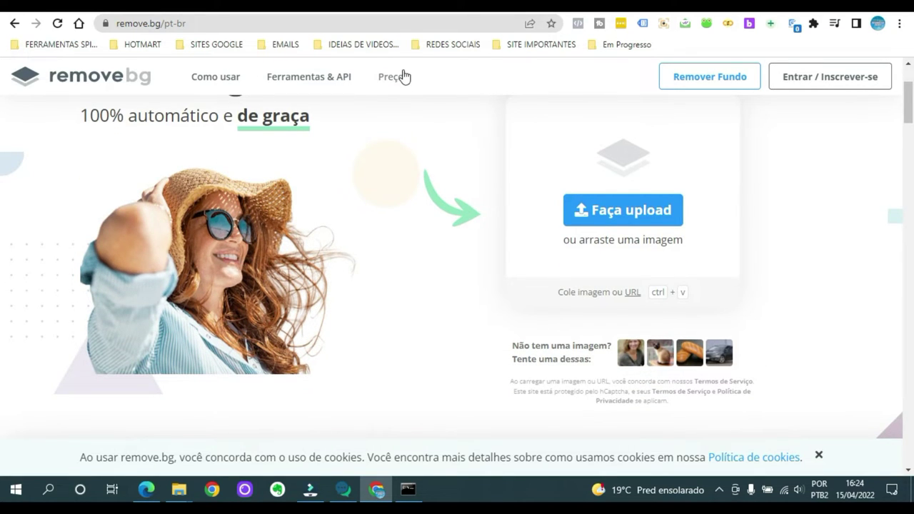
Open remove.bg's Preços page and compare the free, subscription (from R$ 0,80/image) and prepaid credit plans.
left_click(395, 77)
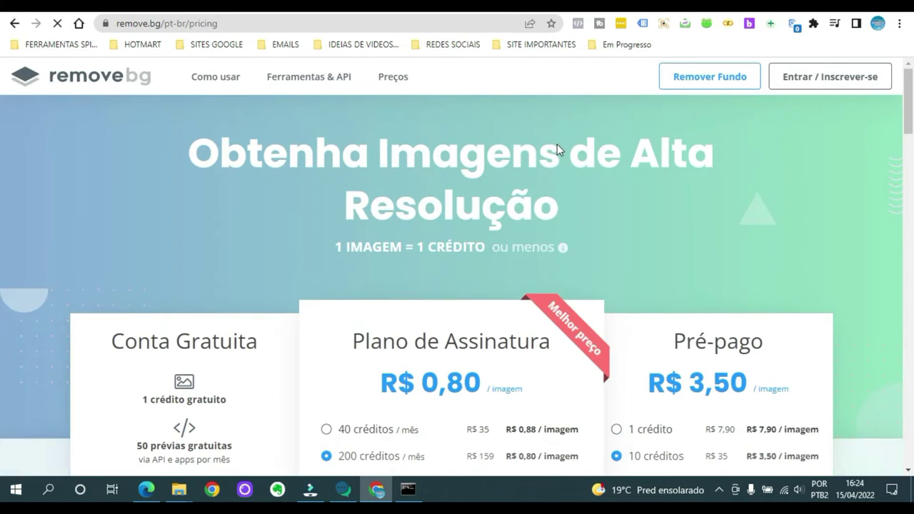
scroll(482, 136, "down", 1)
scroll(482, 135, "down", 1)
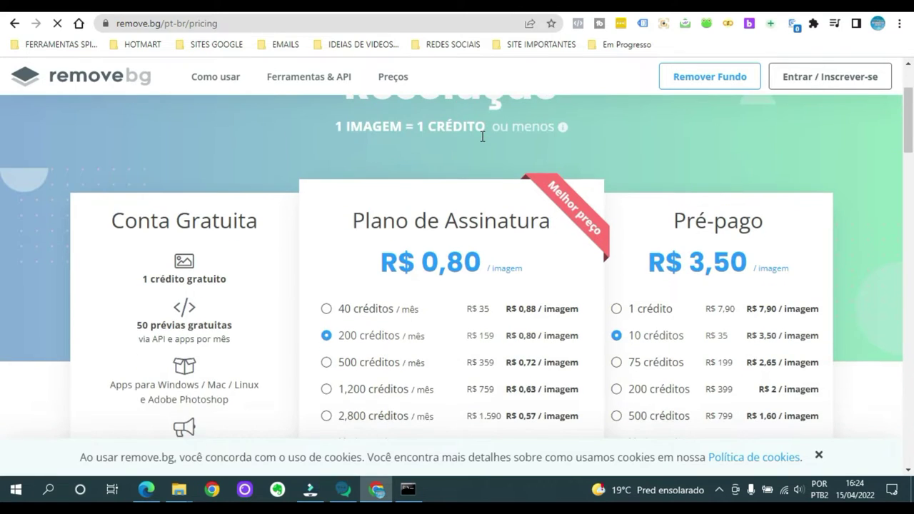
scroll(486, 139, "down", 1)
scroll(499, 146, "down", 1)
scroll(501, 149, "up", 1)
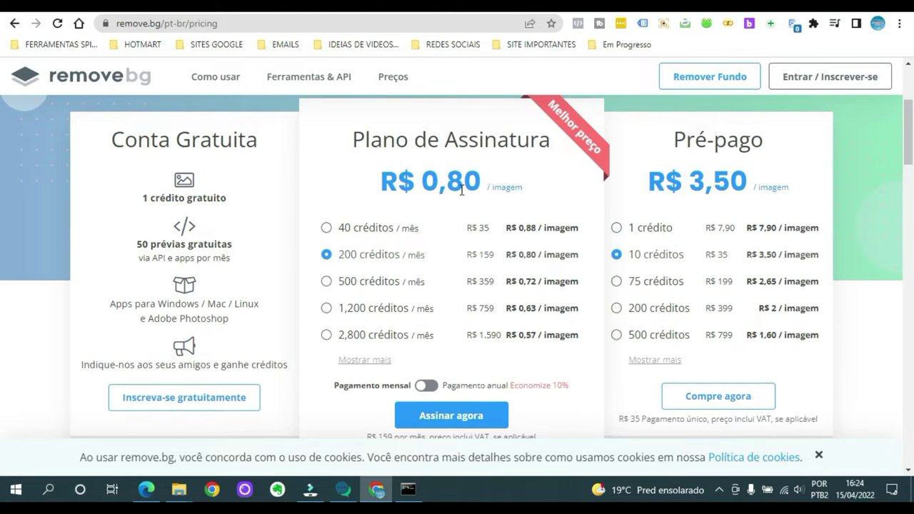
scroll(461, 190, "up", 3)
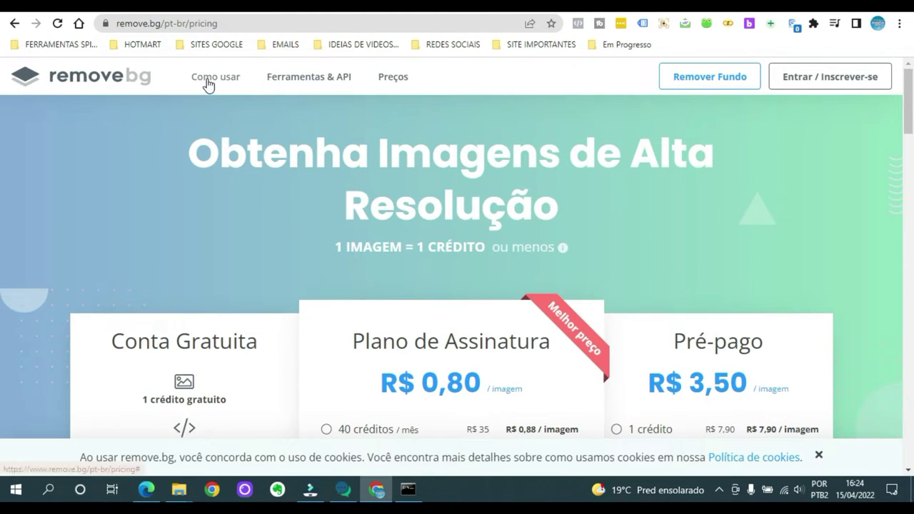
From the remove.bg home page, upload the Yellow 5 Sales Strategy thumbnail image from Downloads.
left_click(112, 79)
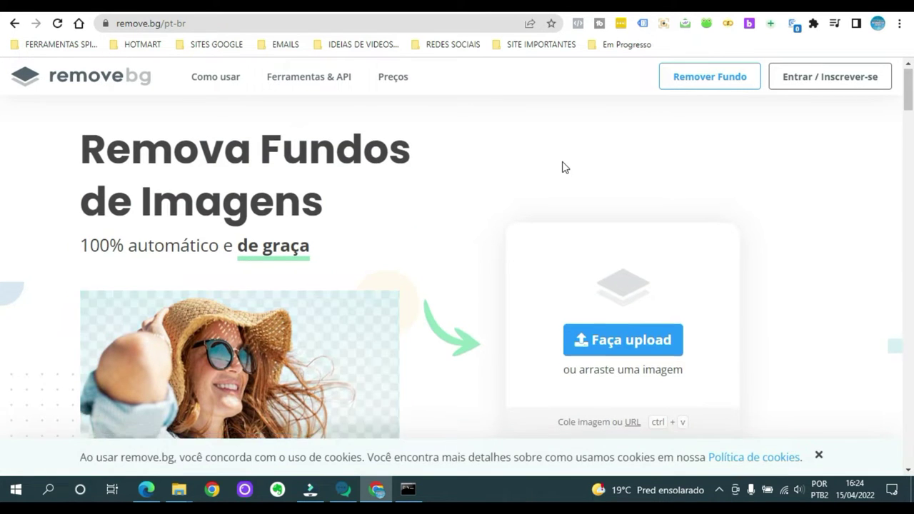
scroll(571, 179, "down", 2)
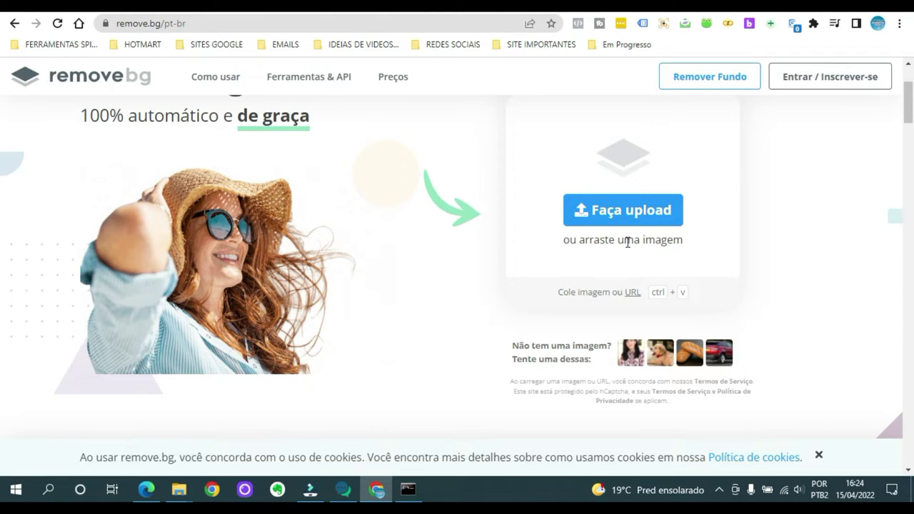
left_click(627, 214)
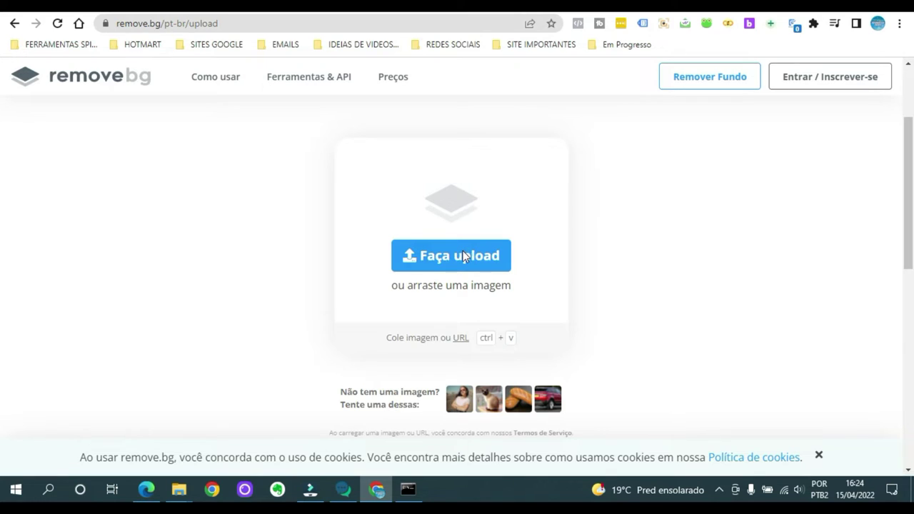
left_click(463, 256)
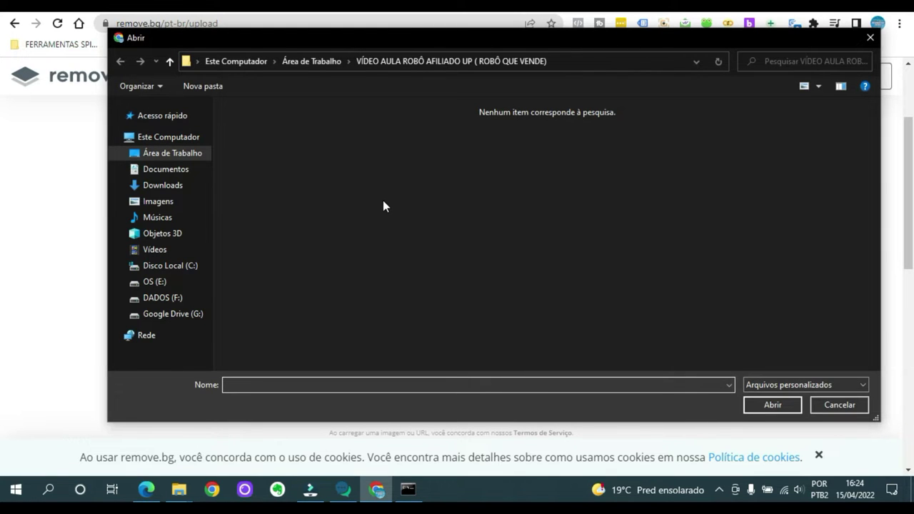
left_click(172, 185)
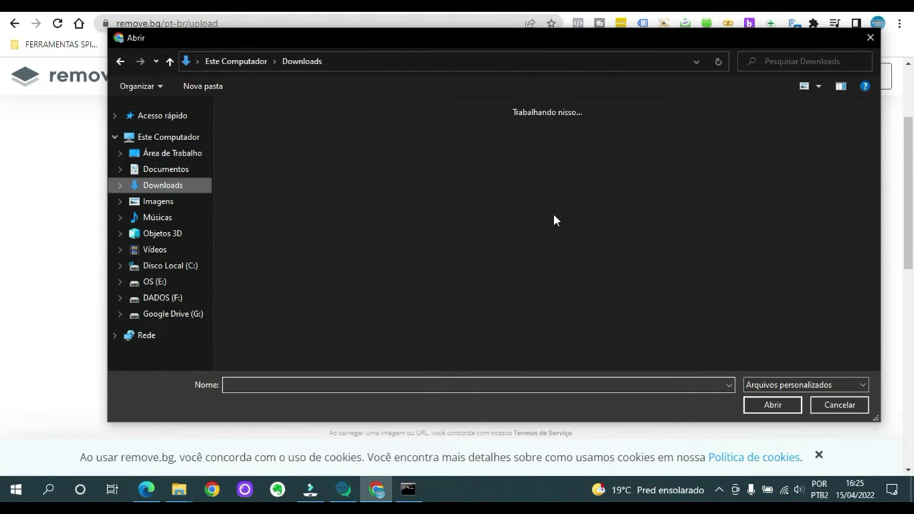
left_click(472, 164)
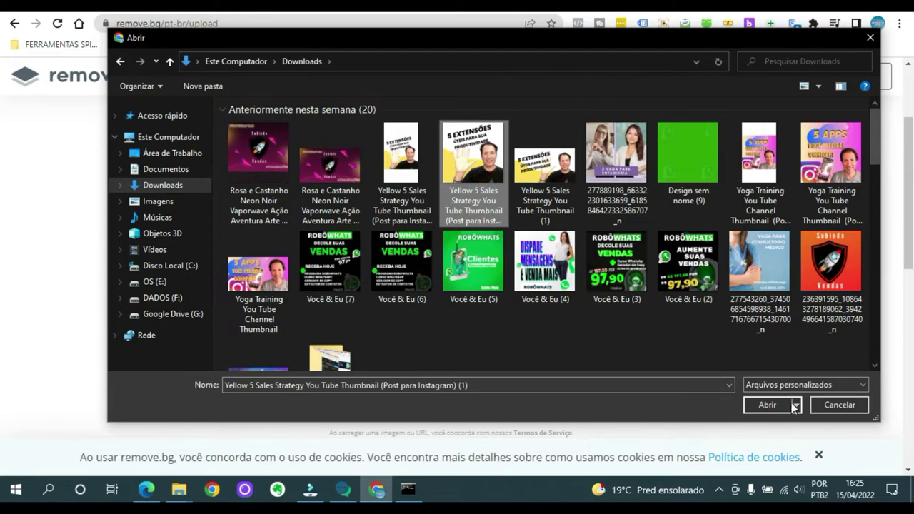
left_click(779, 404)
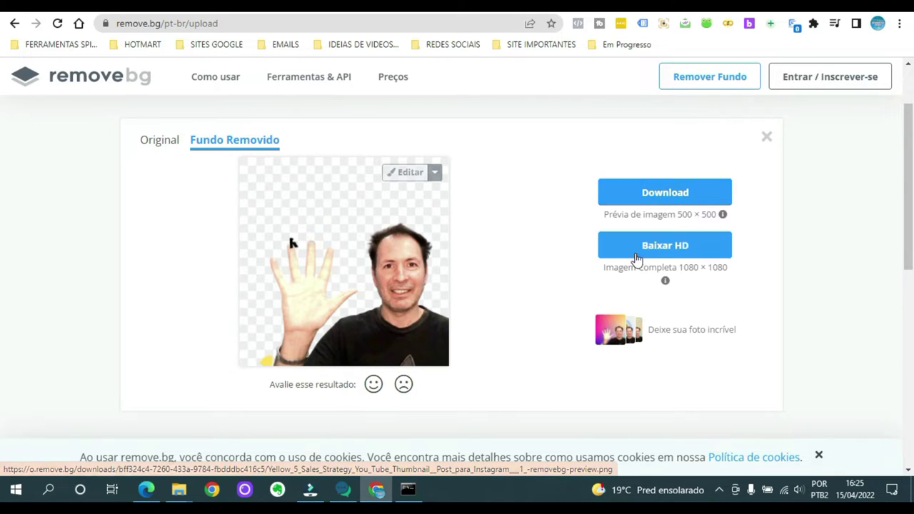
Check the 1080 × 1080 HD download offer for the cut-out portrait, then dismiss it.
left_click(689, 245)
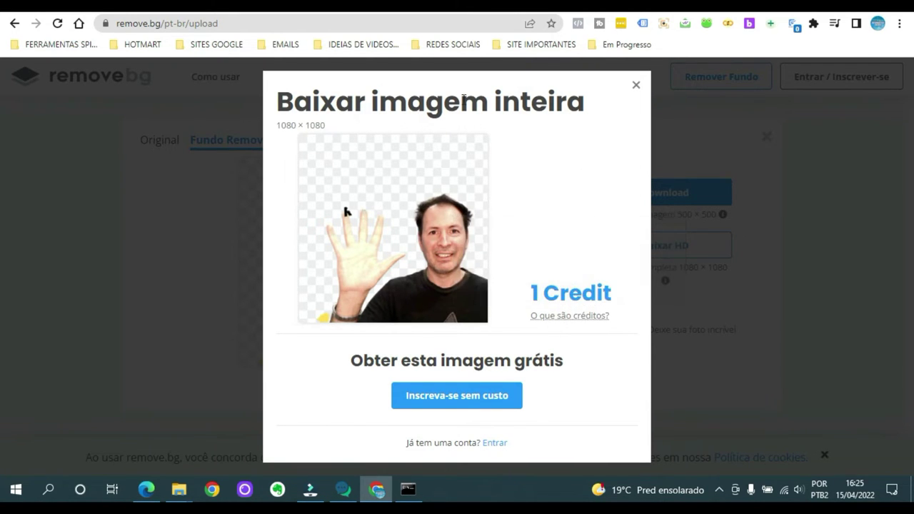
left_click(636, 87)
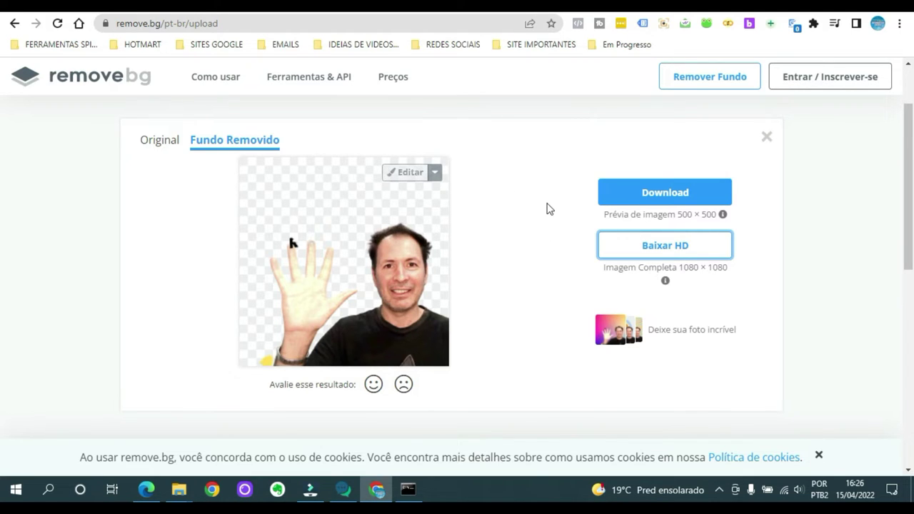
Send the cut-out portrait to Designify via the 'Deixe sua foto incrível' offer.
scroll(547, 208, "down", 2)
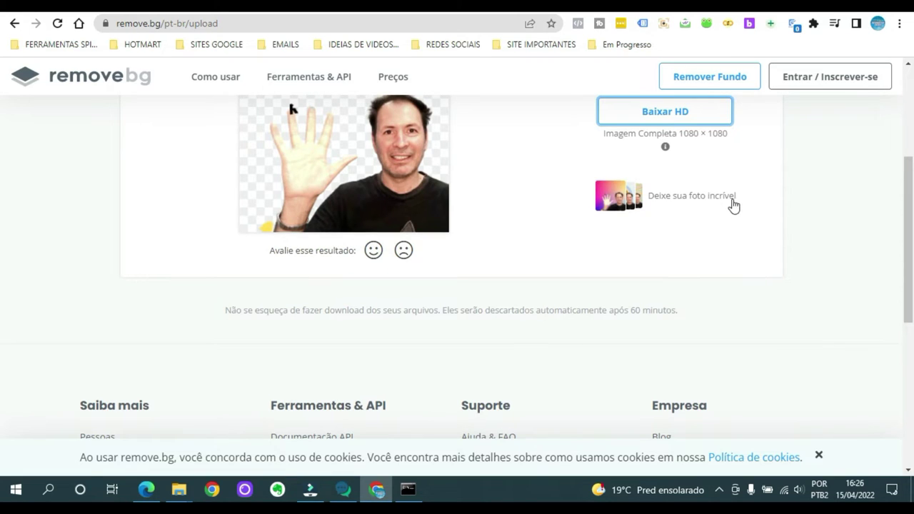
left_click(615, 197)
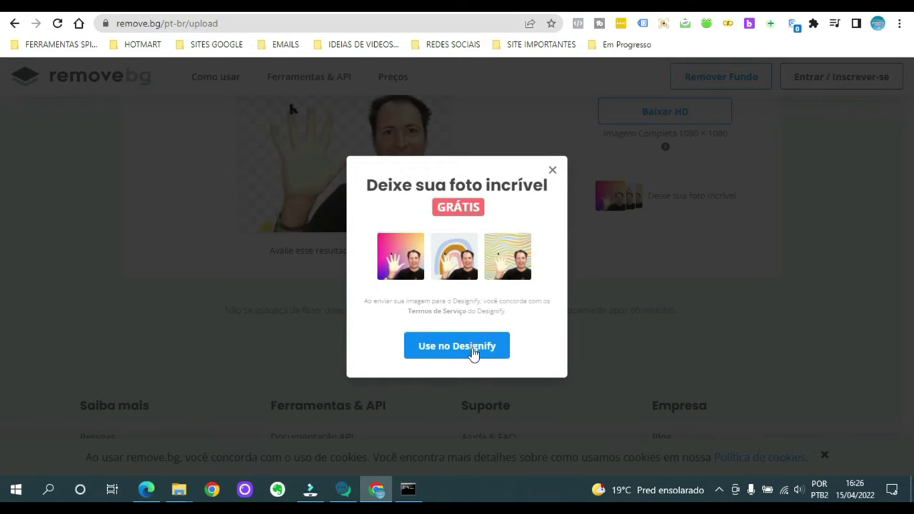
left_click(472, 352)
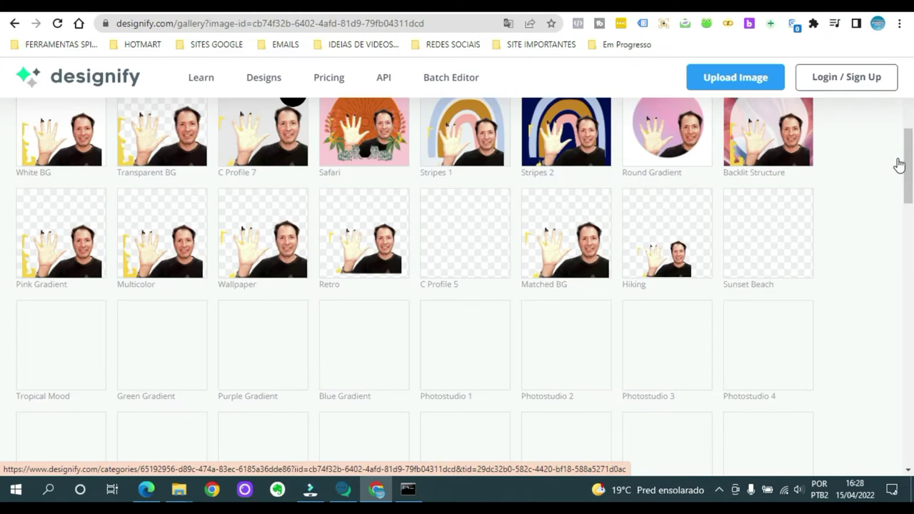
scroll(898, 165, "up", 5)
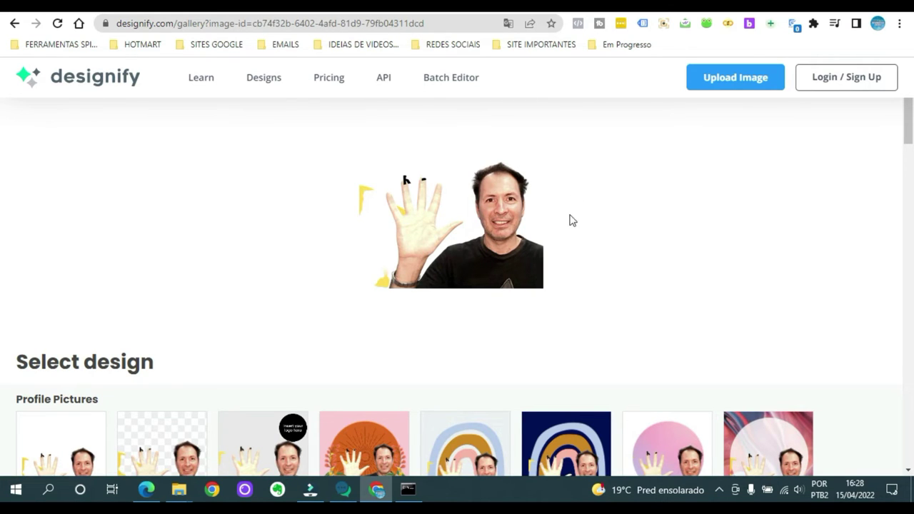
scroll(571, 221, "down", 3)
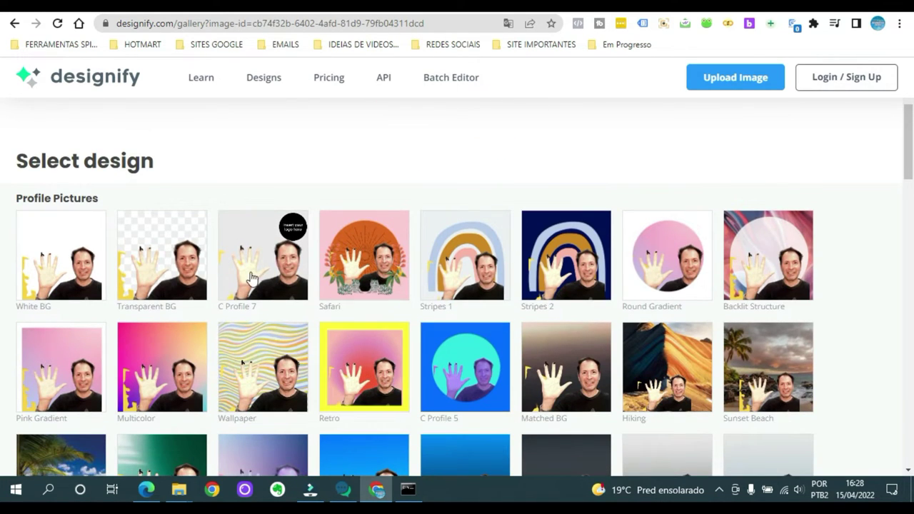
Preview the C Profile 7 design, then browse the gallery and open Tropical Mood.
left_click(431, 263)
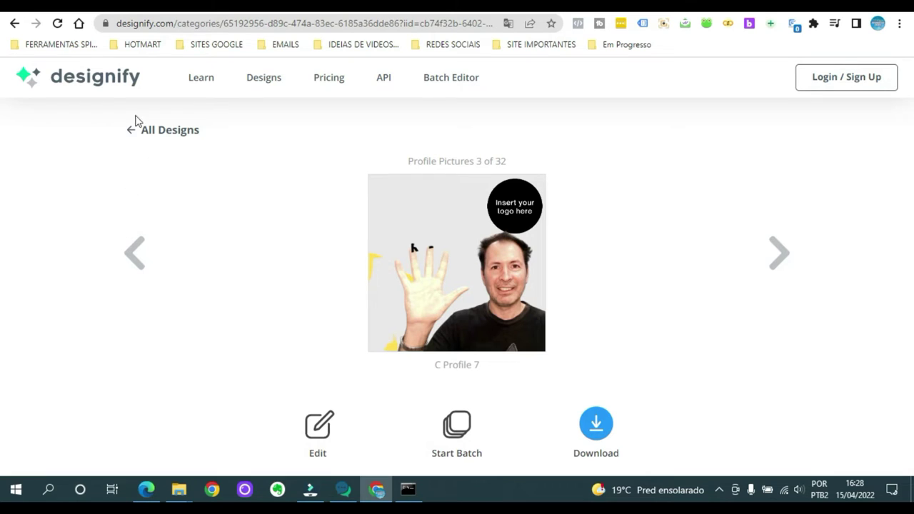
left_click(15, 23)
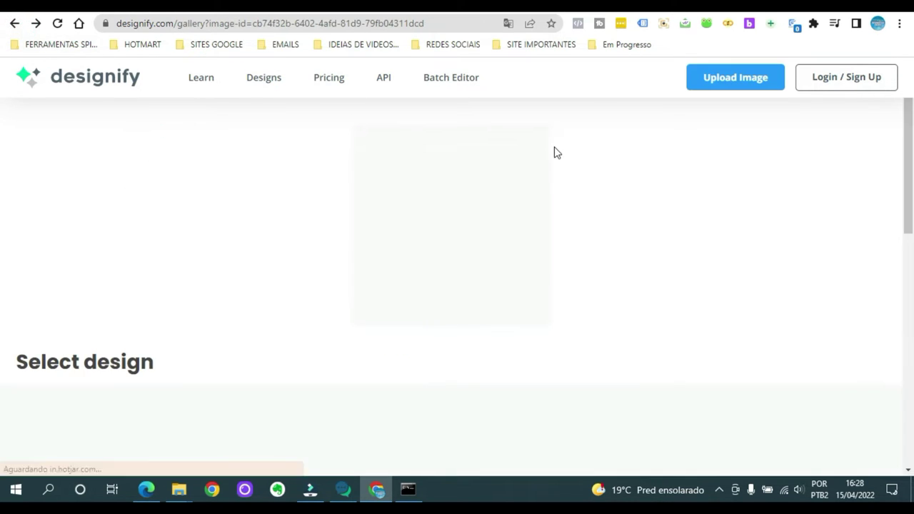
scroll(528, 218, "down", 2)
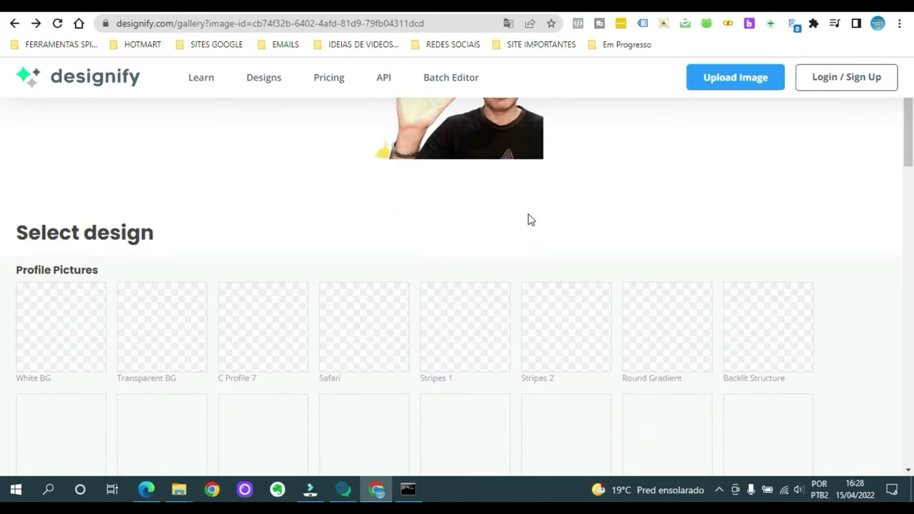
scroll(528, 219, "down", 2)
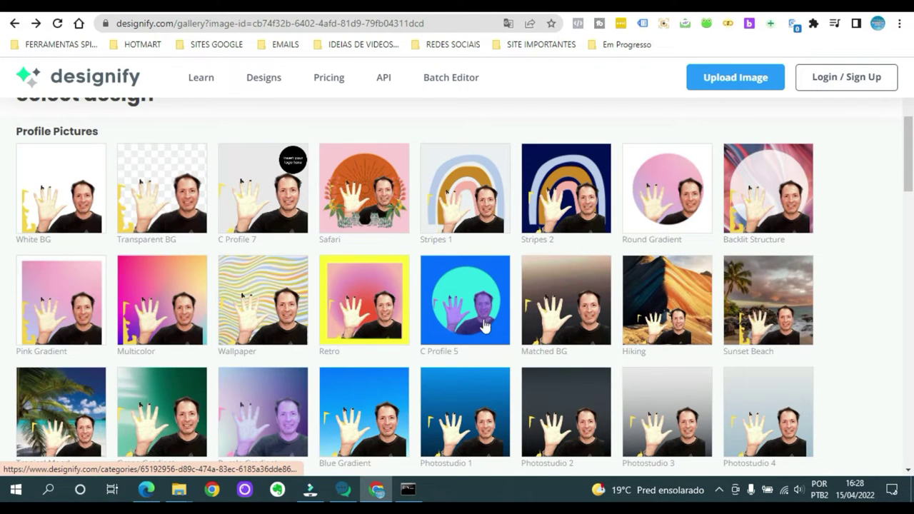
scroll(616, 295, "down", 1)
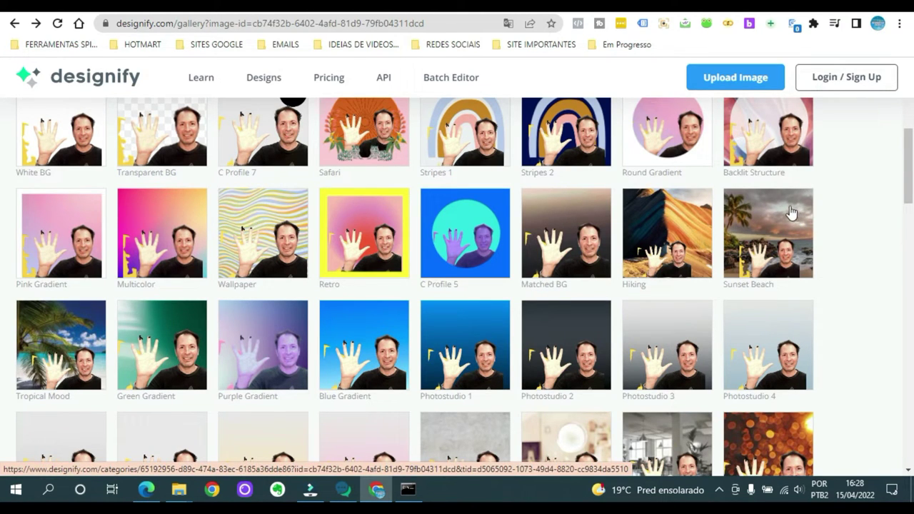
scroll(793, 213, "down", 1)
scroll(791, 213, "down", 1)
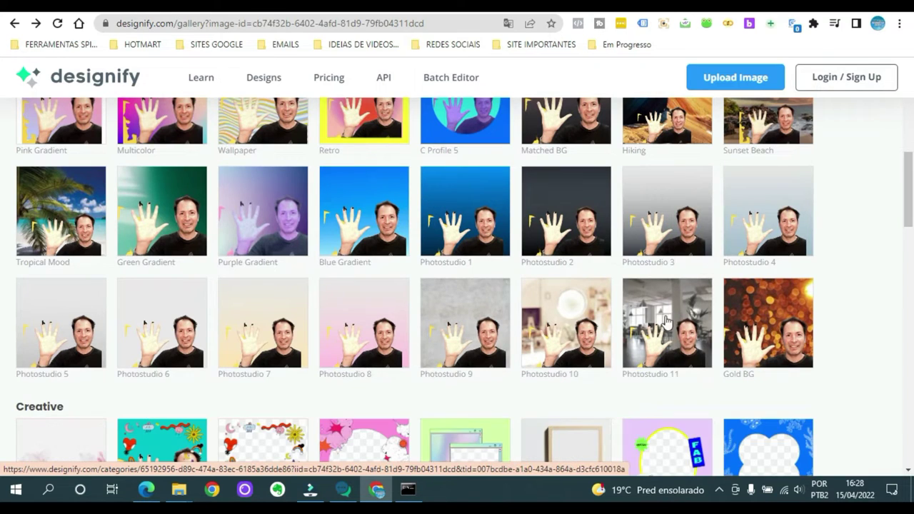
scroll(714, 275, "down", 1)
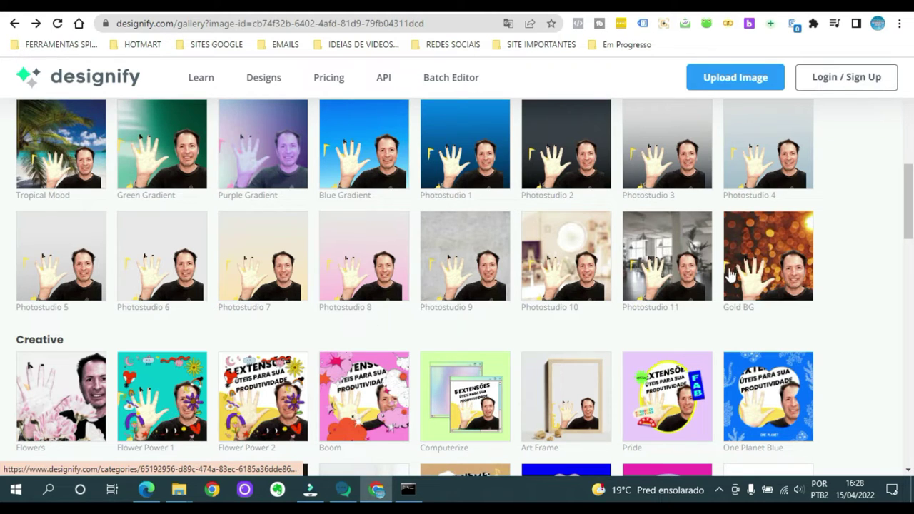
scroll(732, 275, "up", 1)
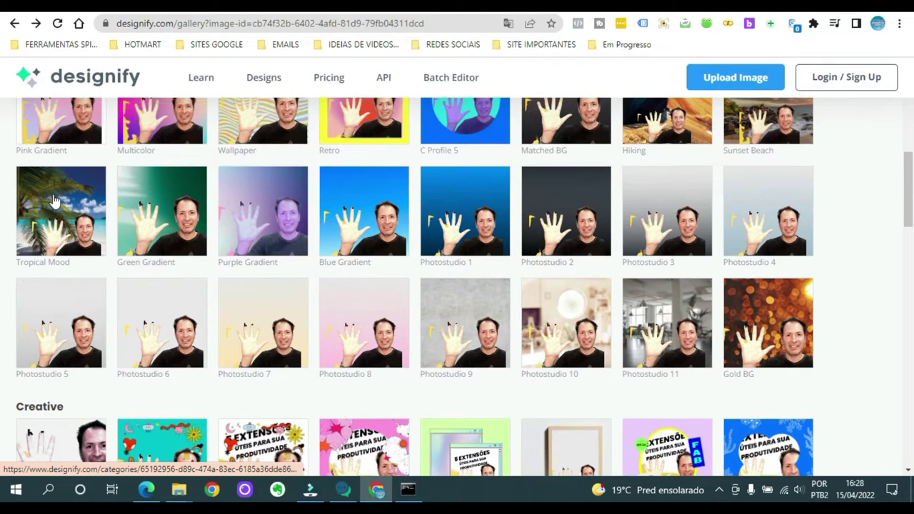
left_click(464, 238)
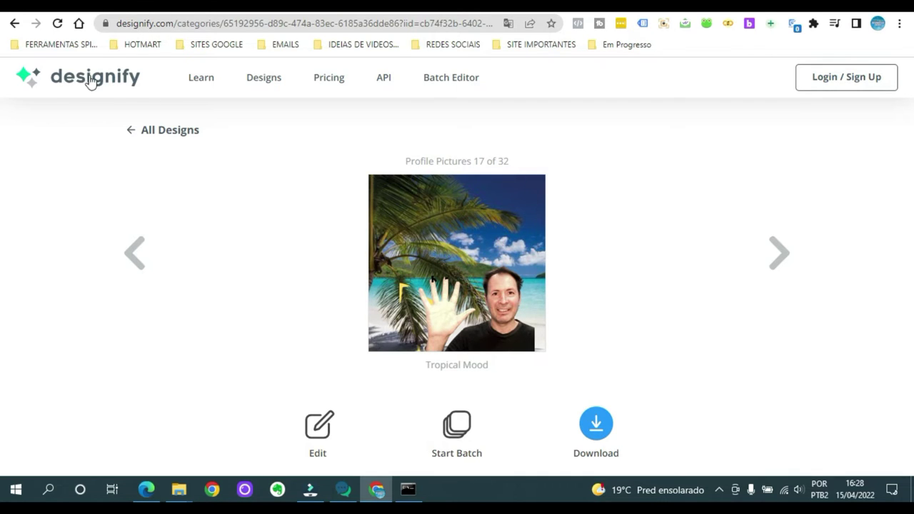
Return to the All Designs gallery and scroll through the design categories.
key("ctrl+Tab")
left_click(14, 23)
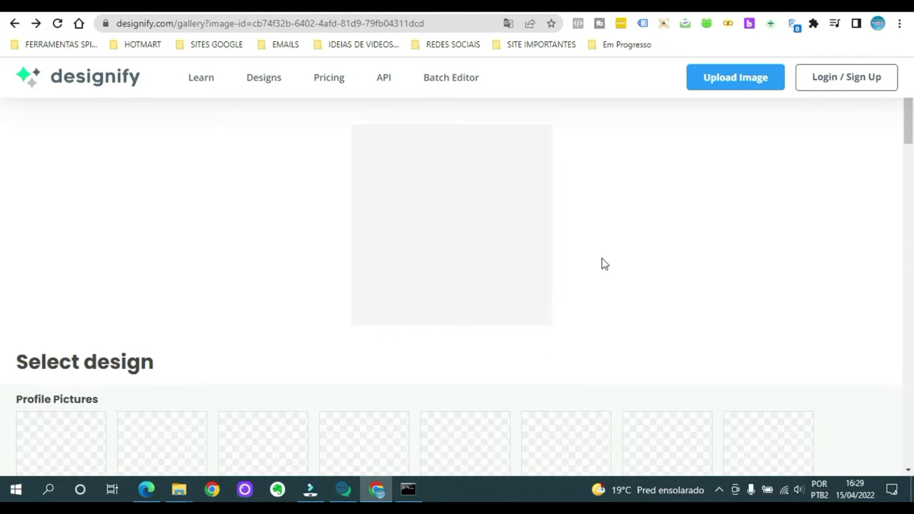
scroll(590, 261, "down", 3)
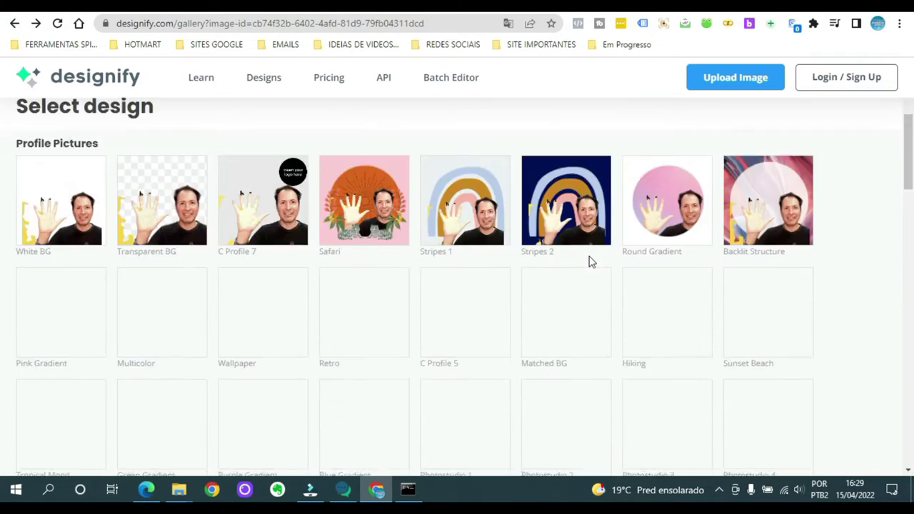
scroll(590, 261, "down", 1)
scroll(590, 262, "down", 1)
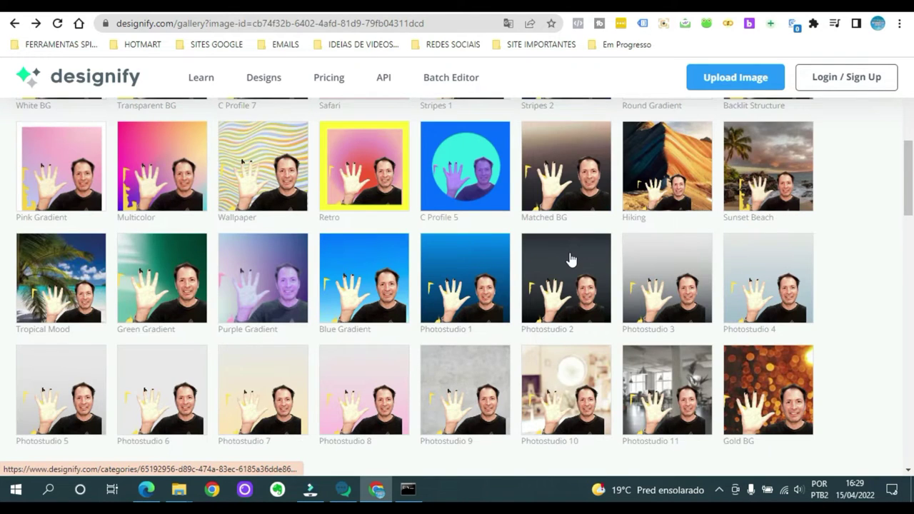
scroll(571, 260, "down", 3)
scroll(571, 260, "down", 1)
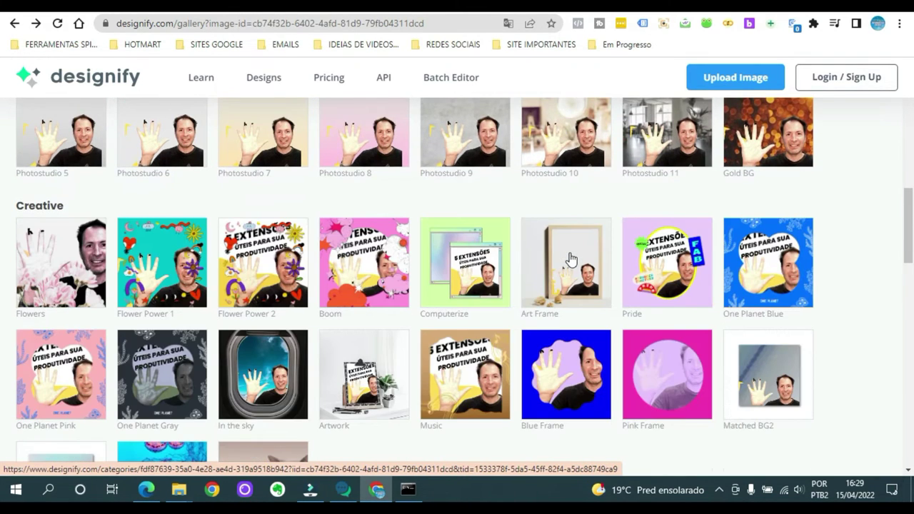
scroll(571, 260, "down", 1)
scroll(571, 259, "down", 1)
scroll(571, 259, "down", 1)
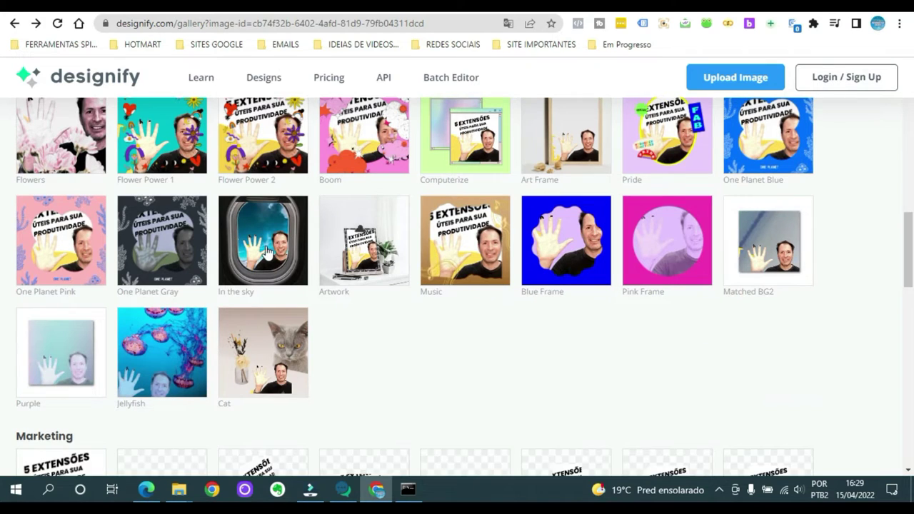
scroll(521, 259, "down", 1)
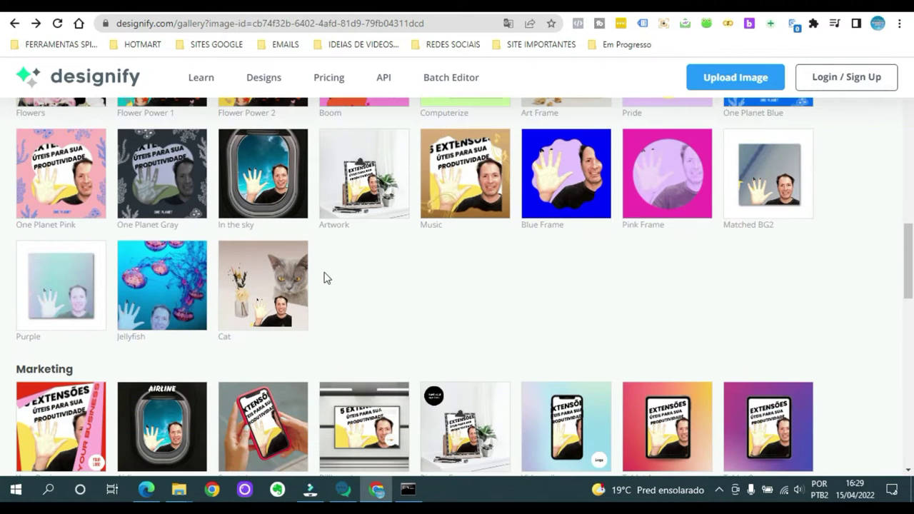
scroll(499, 284, "down", 2)
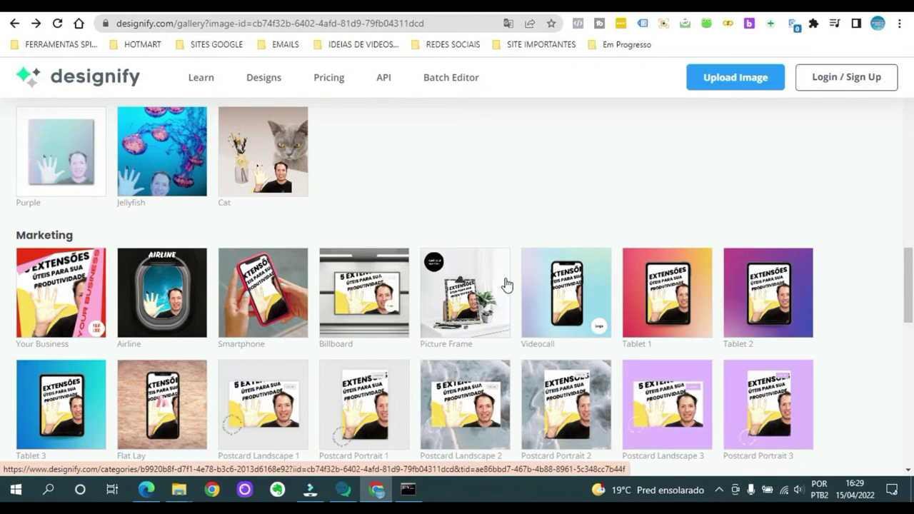
scroll(504, 284, "down", 1)
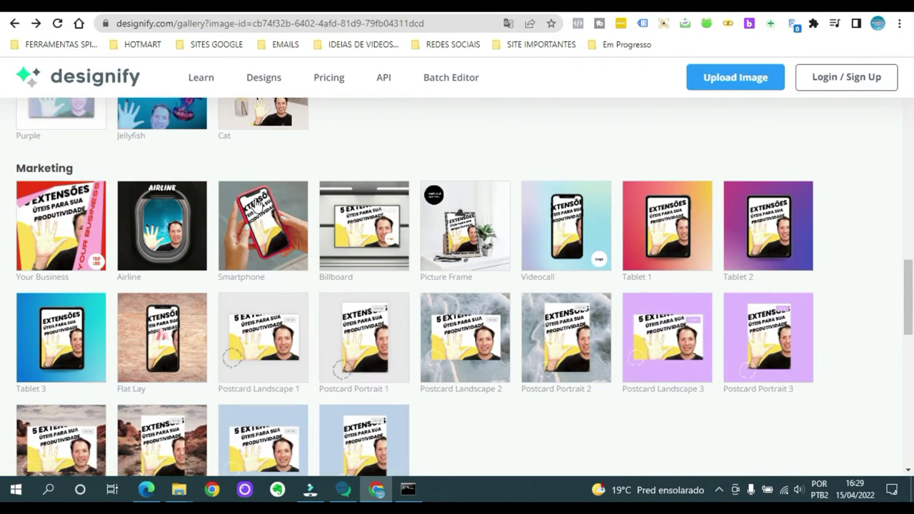
Scroll on to the Fashion section and open the Magazine 1 design.
scroll(252, 204, "up", 6)
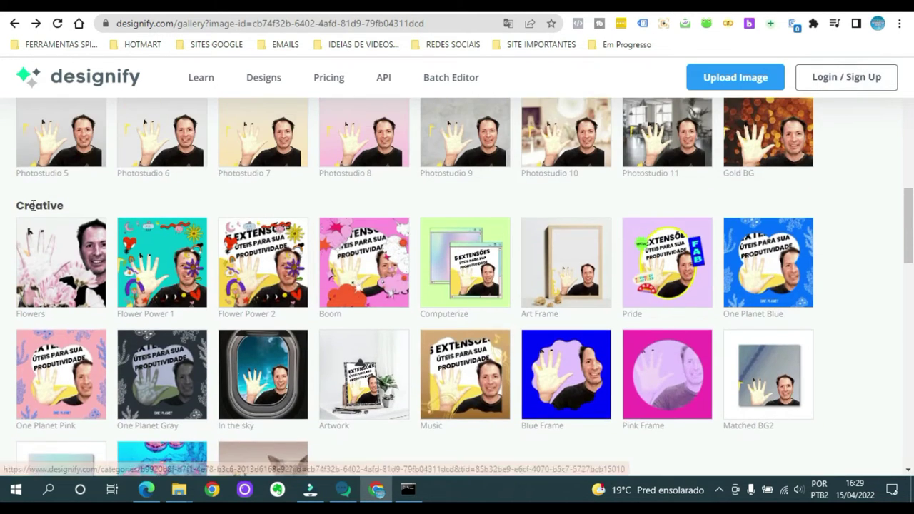
scroll(33, 205, "down", 1)
scroll(68, 264, "down", 4)
scroll(477, 254, "down", 1)
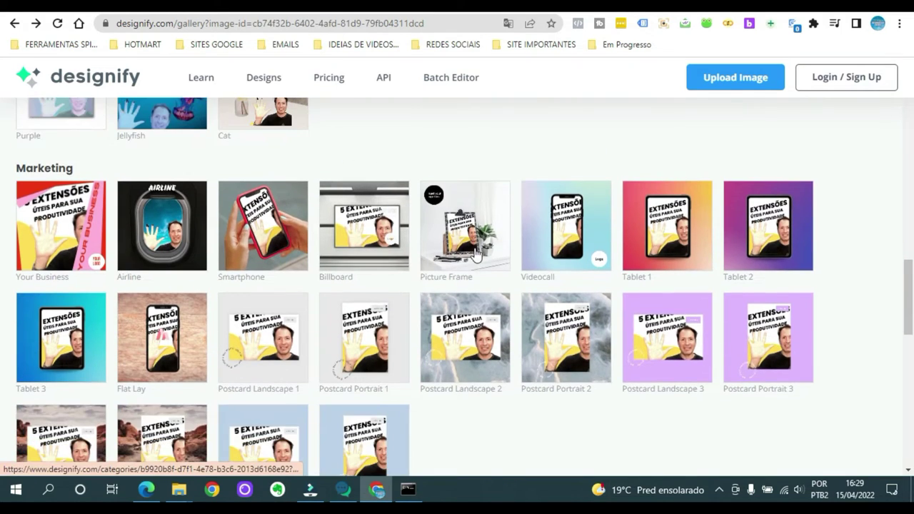
scroll(490, 265, "down", 2)
scroll(483, 259, "down", 2)
scroll(166, 209, "down", 1)
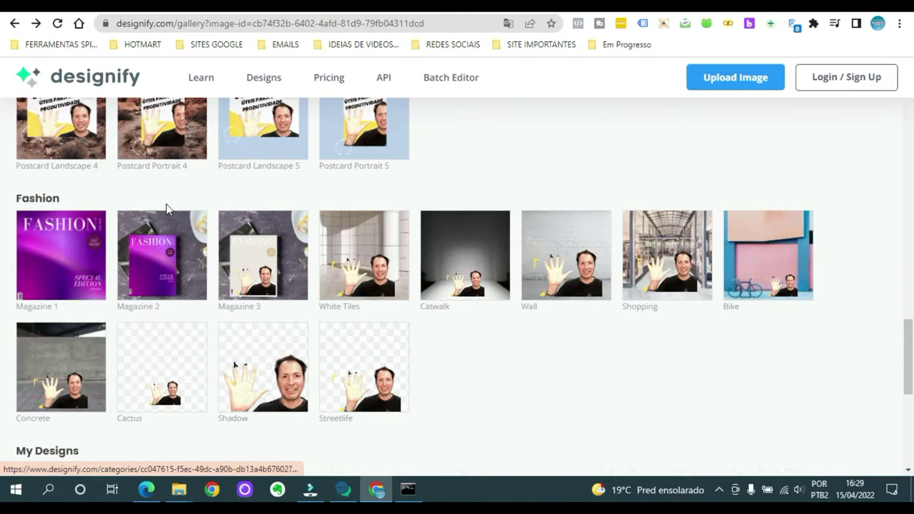
scroll(452, 237, "down", 1)
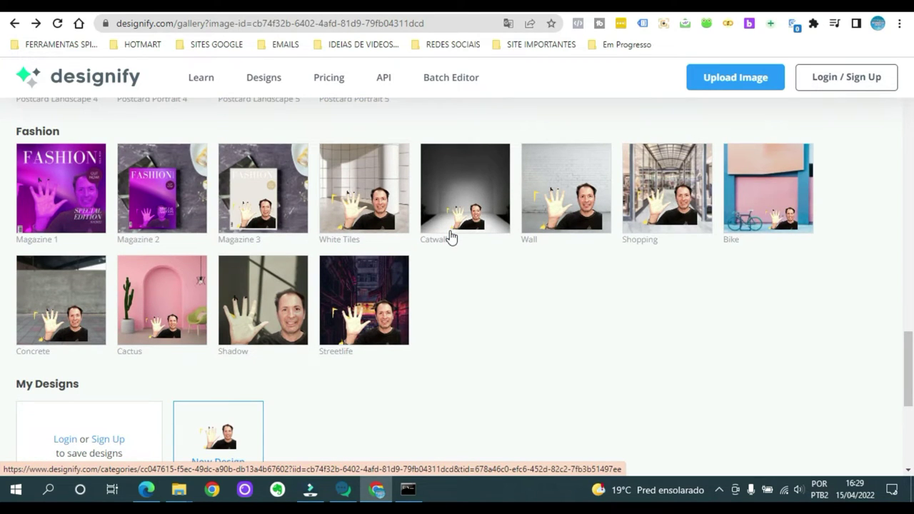
scroll(450, 238, "down", 1)
scroll(435, 234, "down", 1)
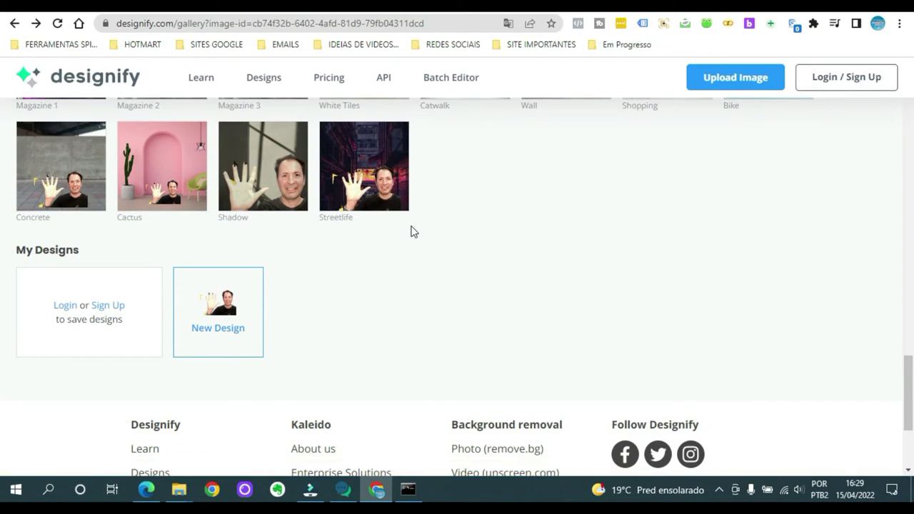
scroll(195, 201, "up", 2)
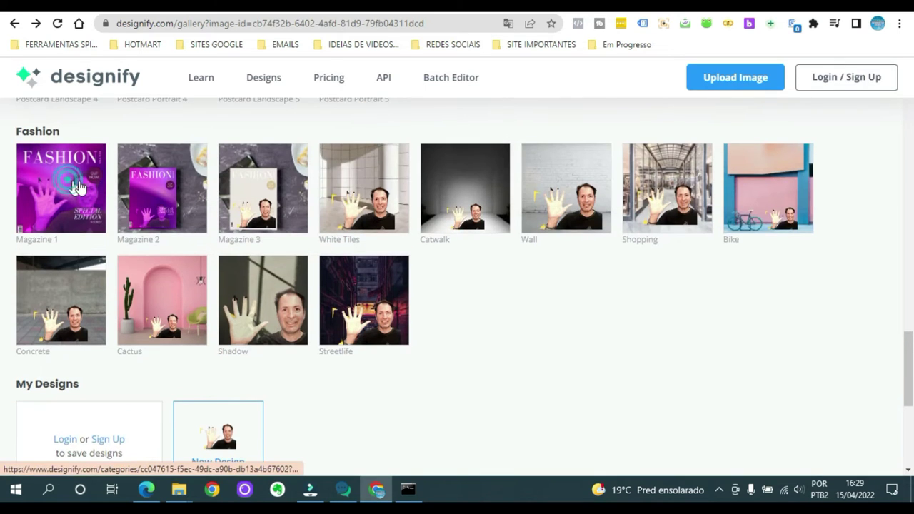
left_click(499, 236)
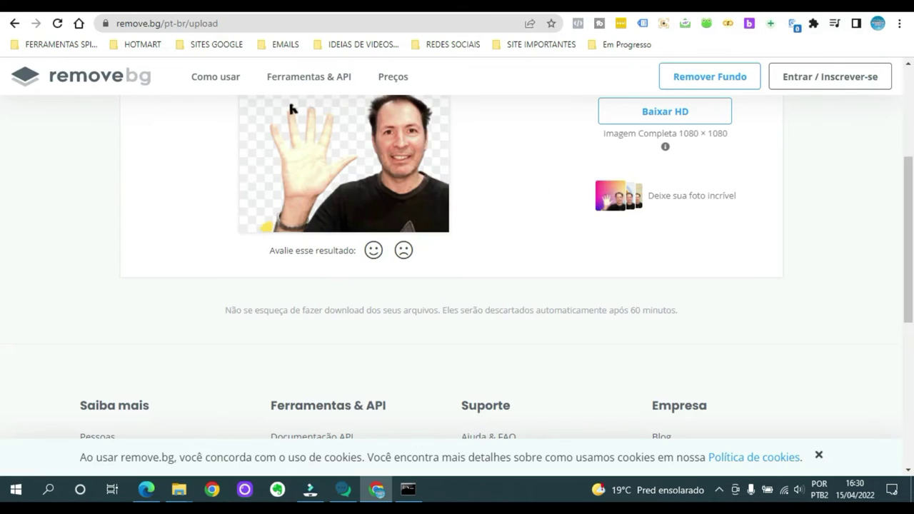
Leave the remove.bg result and switch to the unscreen.com tab.
scroll(539, 173, "up", 3)
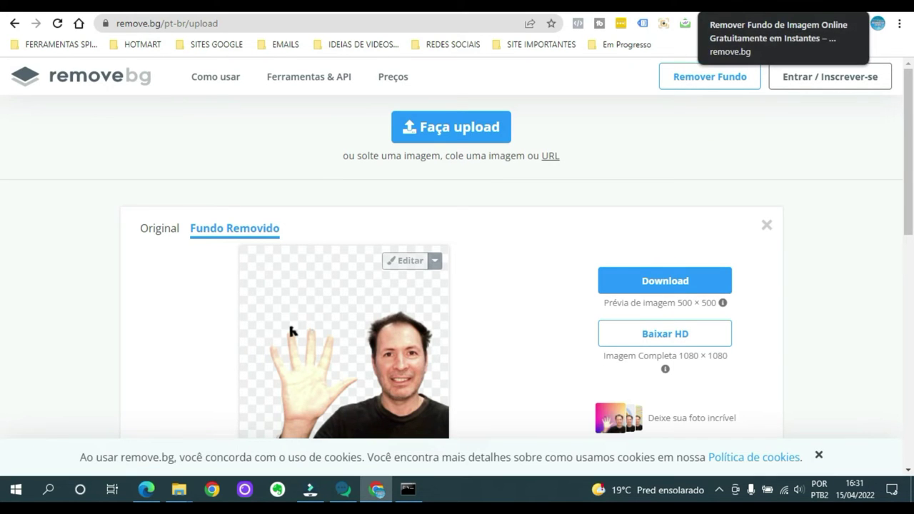
key("ctrl+Tab")
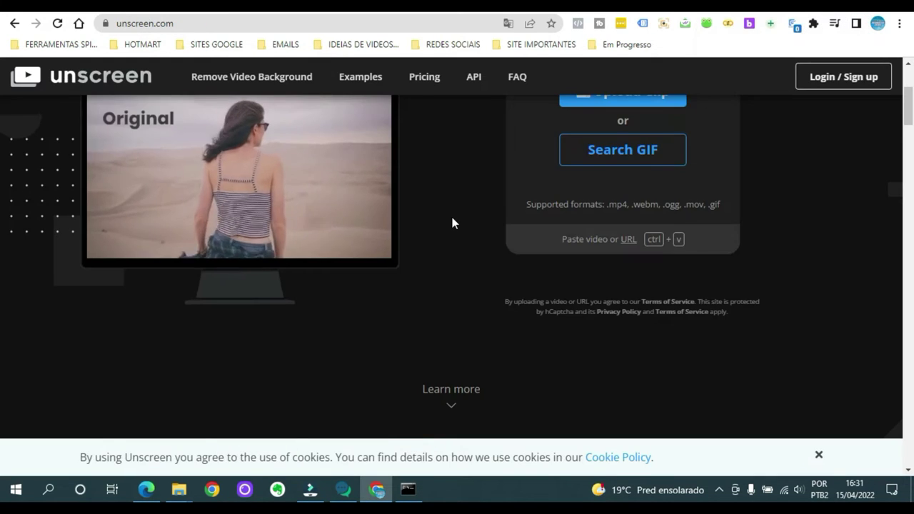
Look over Unscreen's home page and start an Upload Clip to pick MVI_2171 from Downloads.
scroll(184, 107, "up", 3)
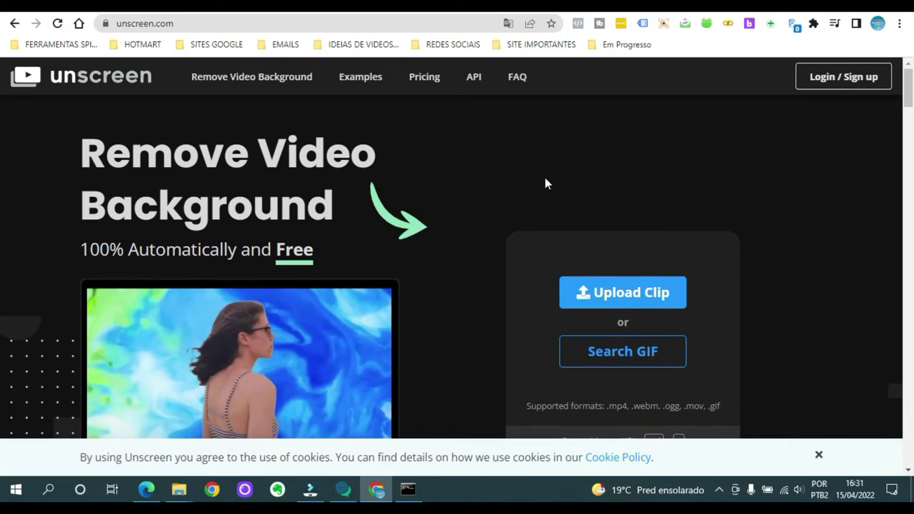
scroll(482, 168, "down", 2)
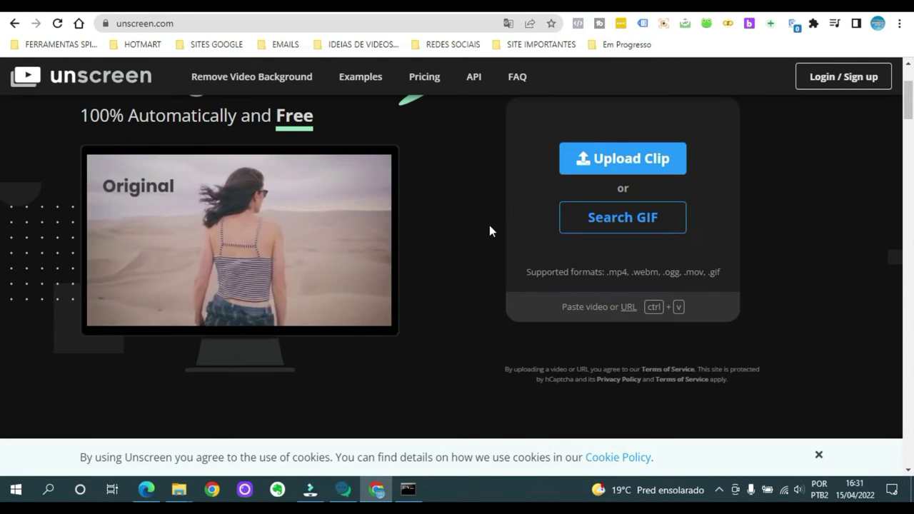
scroll(489, 231, "down", 2)
scroll(489, 230, "up", 3)
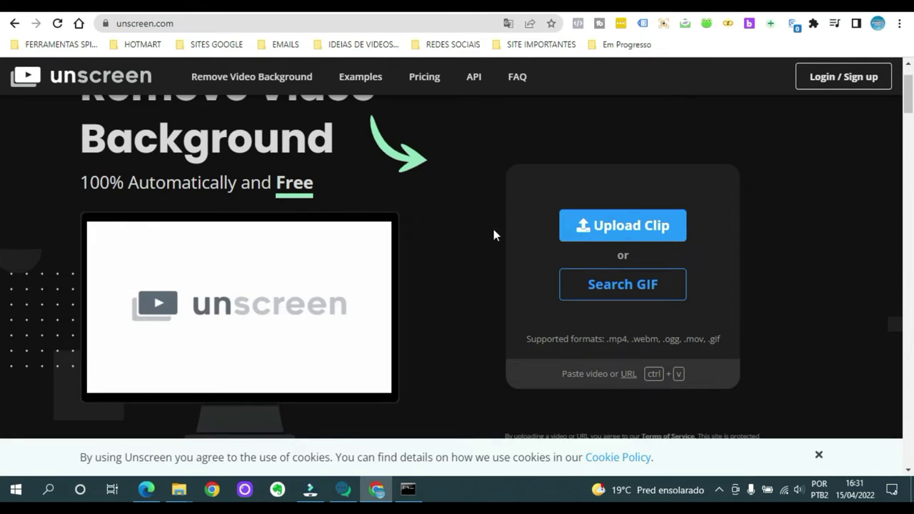
left_click(643, 227)
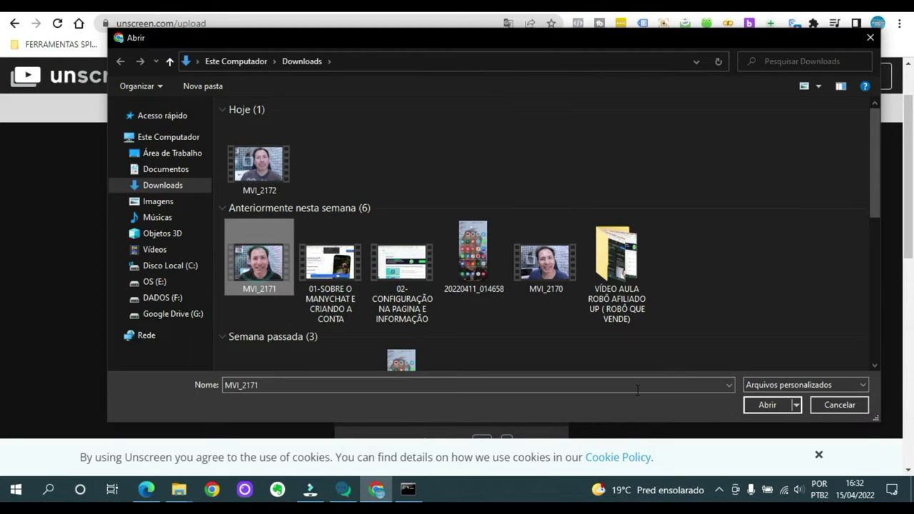
Upload MVI_2171 and wait for Unscreen to produce the 5-second background-free clip.
left_click(777, 405)
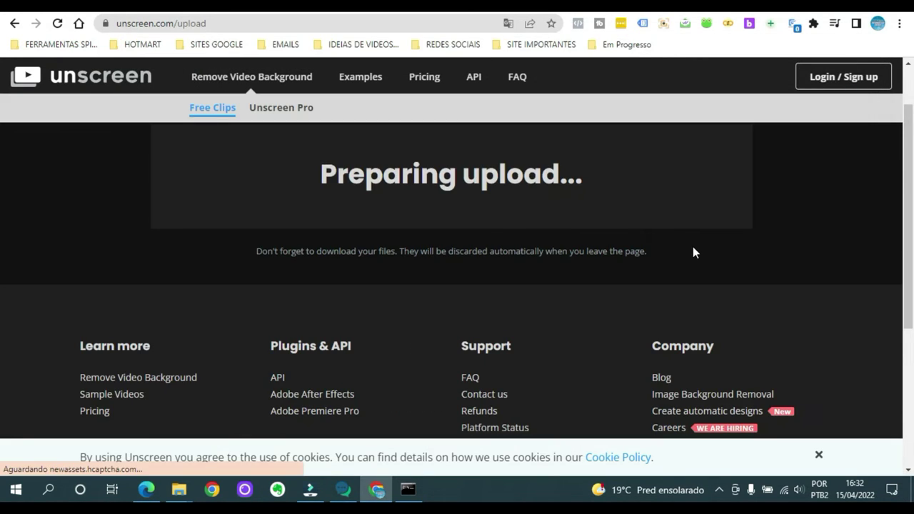
scroll(711, 263, "up", 1)
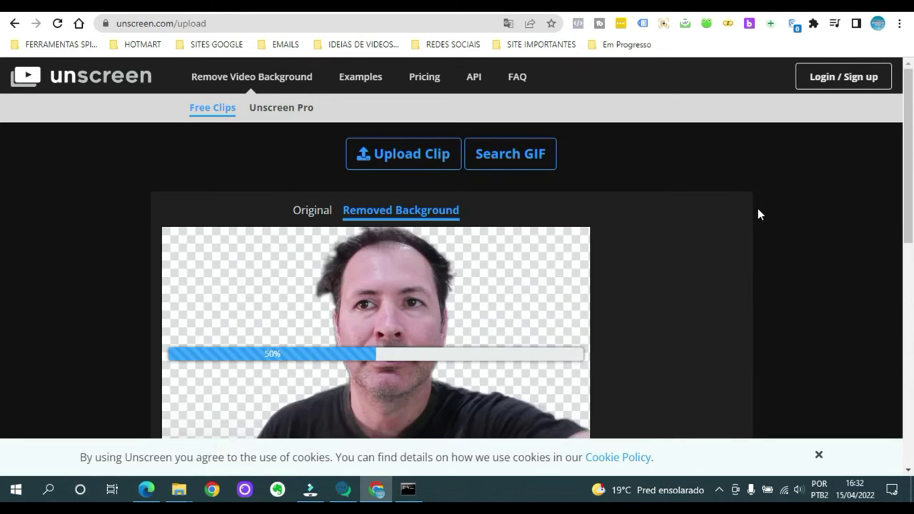
scroll(753, 210, "down", 2)
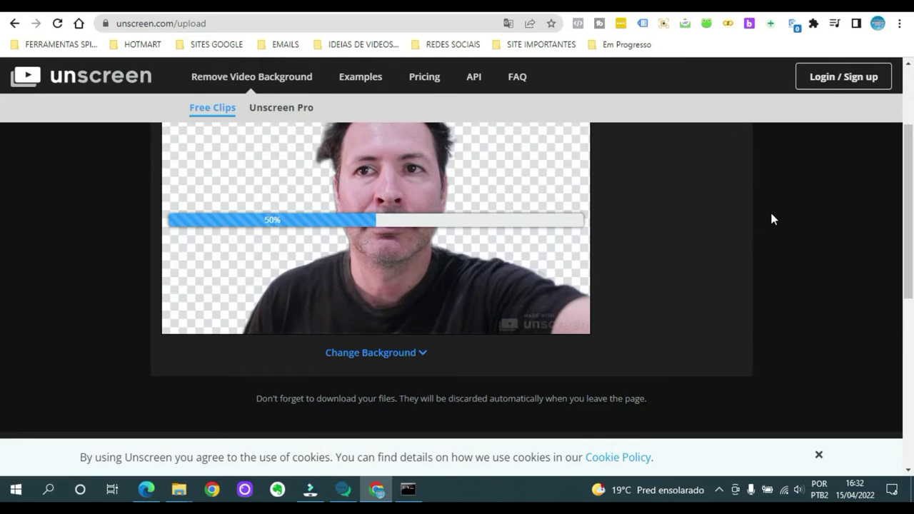
scroll(793, 218, "up", 1)
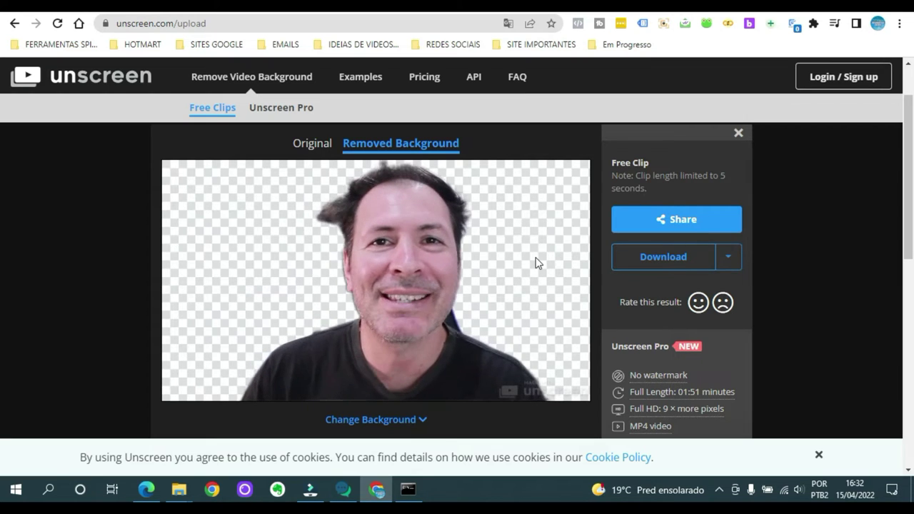
Check the available download formats, then expand the Change Background video, color and image options.
scroll(531, 257, "down", 2)
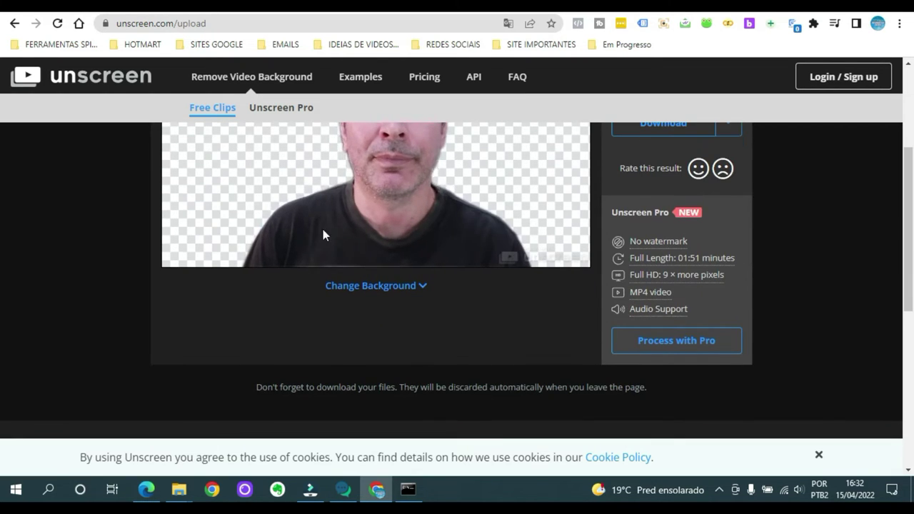
scroll(545, 243, "up", 3)
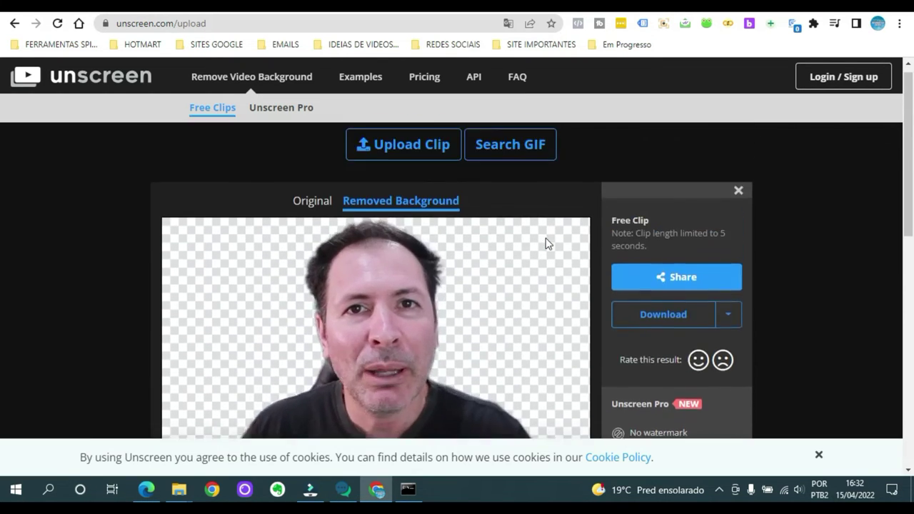
scroll(545, 242, "down", 1)
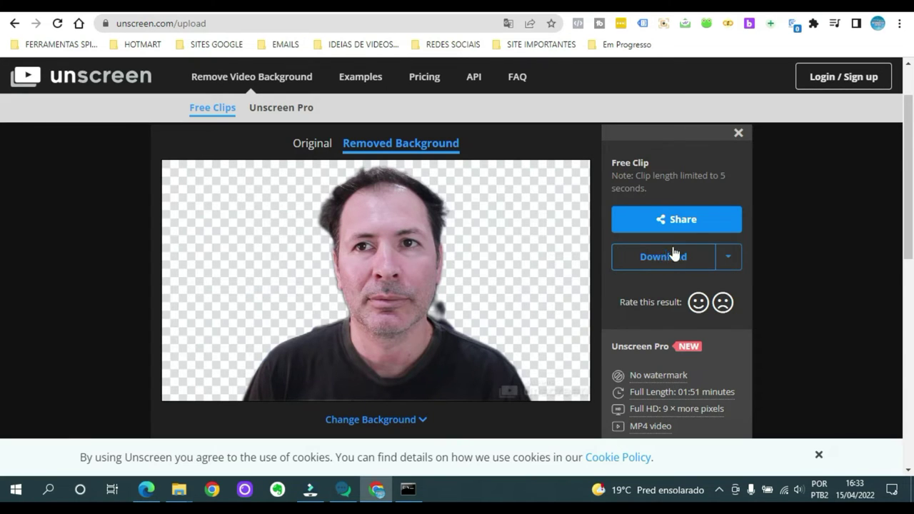
left_click(733, 258)
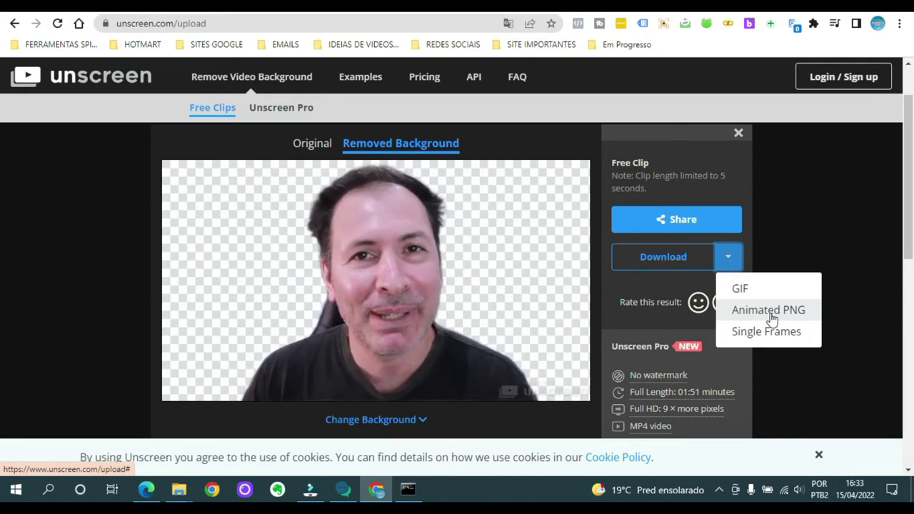
left_click(747, 163)
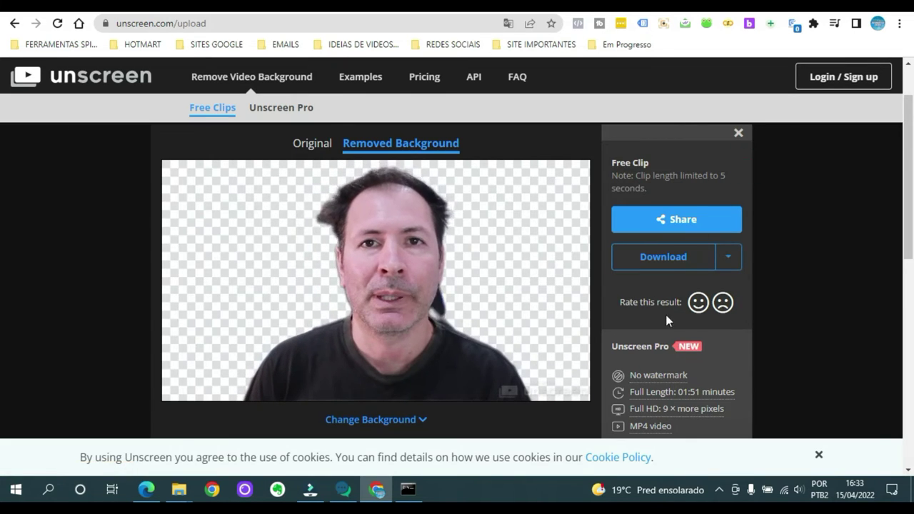
scroll(420, 289, "down", 2)
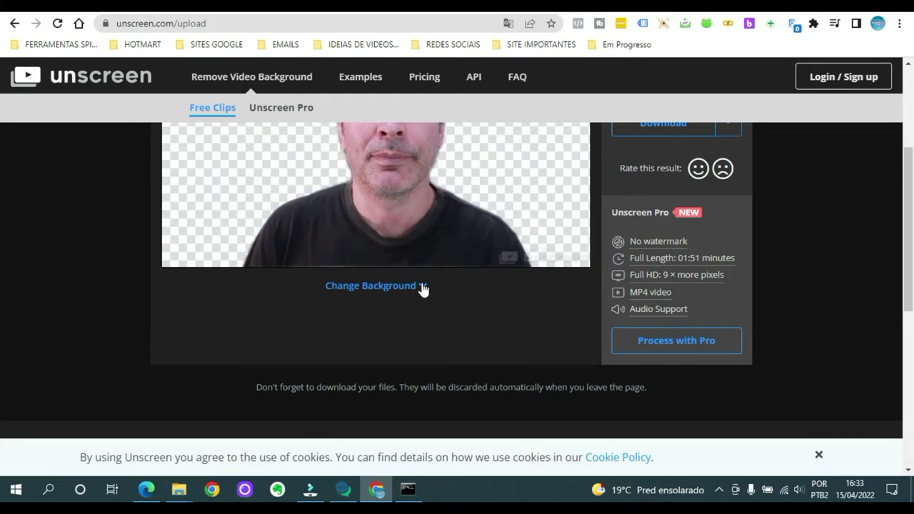
left_click(421, 286)
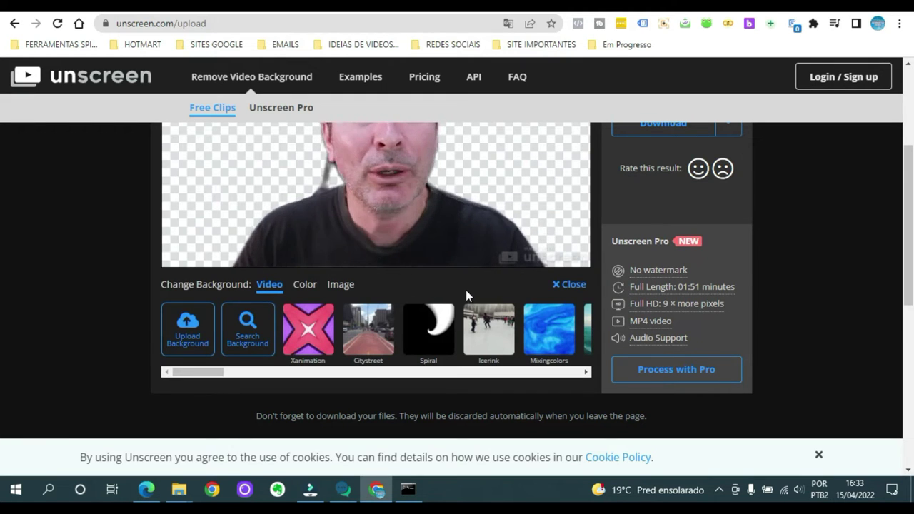
Try the Citystreet and then the Ledtunnel video as the clip's background.
left_click(378, 340)
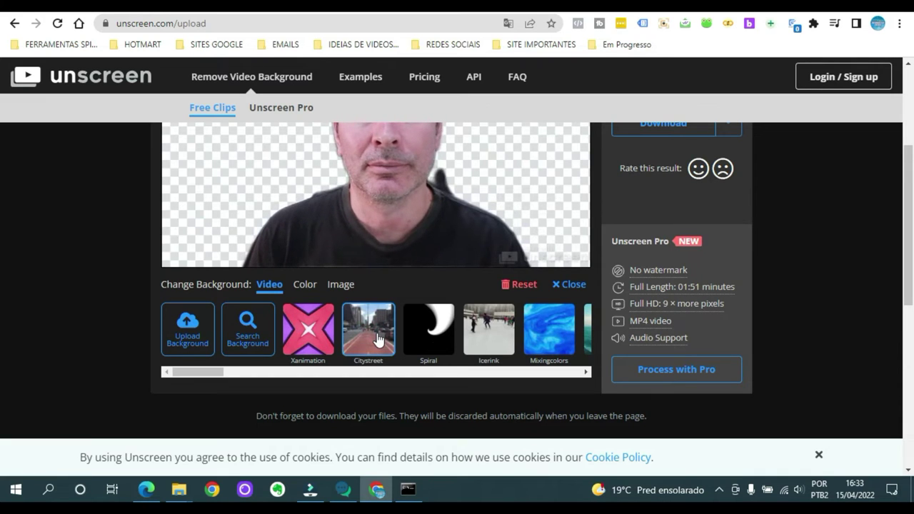
scroll(541, 328, "up", 3)
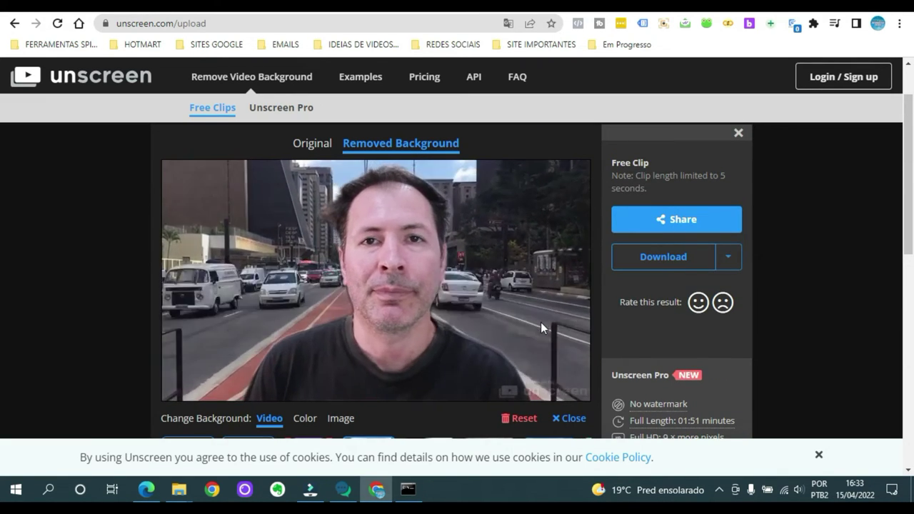
scroll(541, 322, "down", 2)
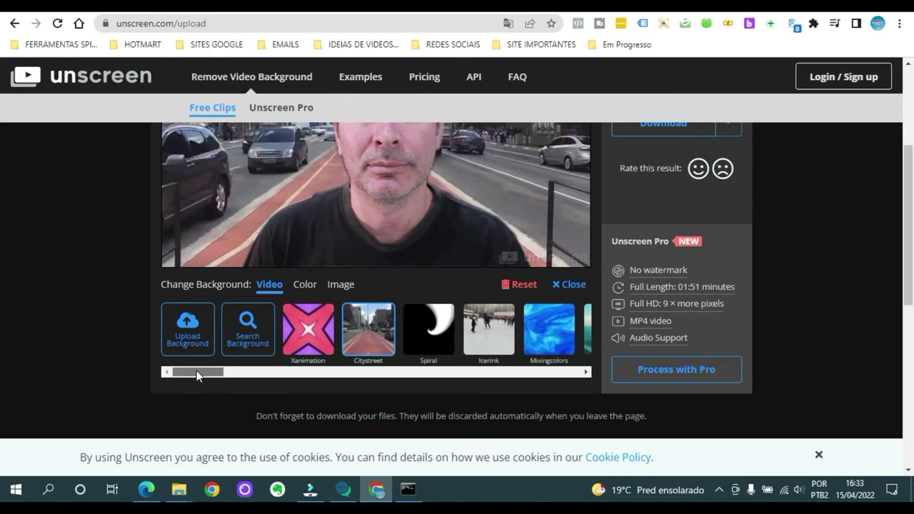
left_click_drag(197, 370, 264, 380)
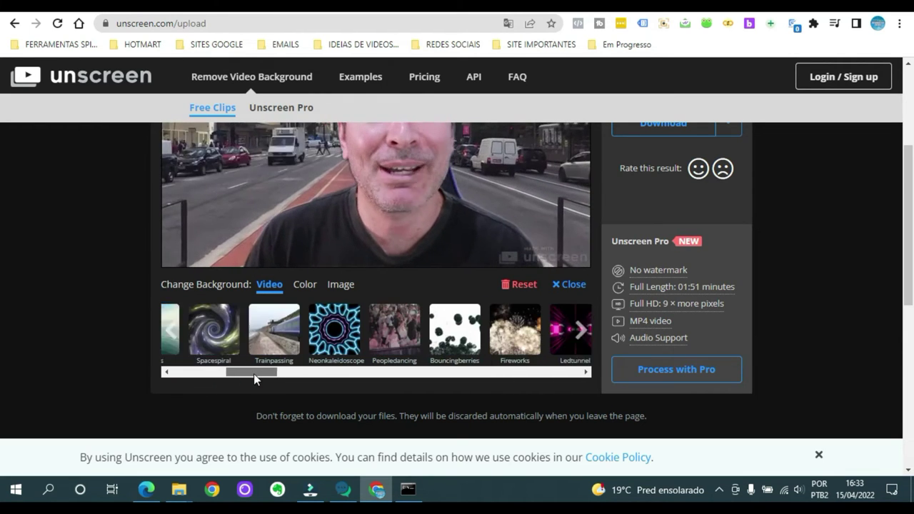
left_click_drag(264, 381, 283, 381)
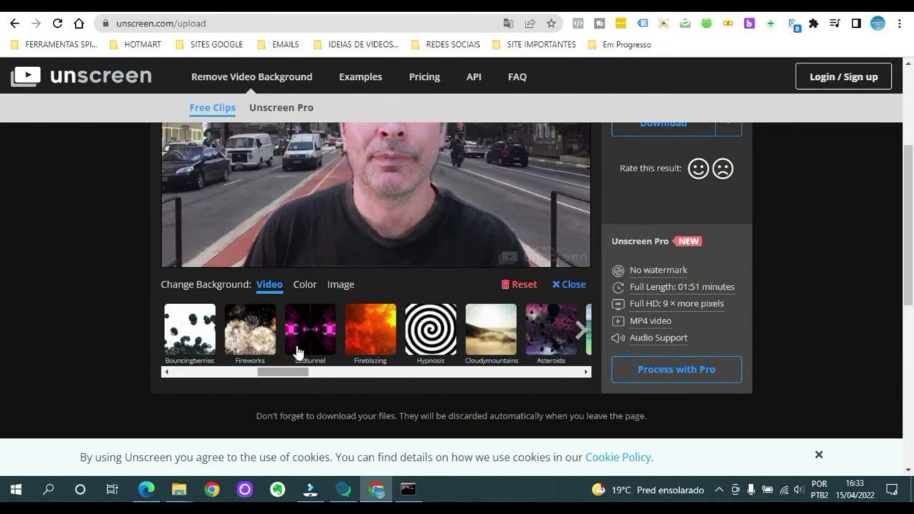
left_click(310, 328)
Apply the Fireblazing fire video as the background and page through more background options.
scroll(561, 351, "up", 3)
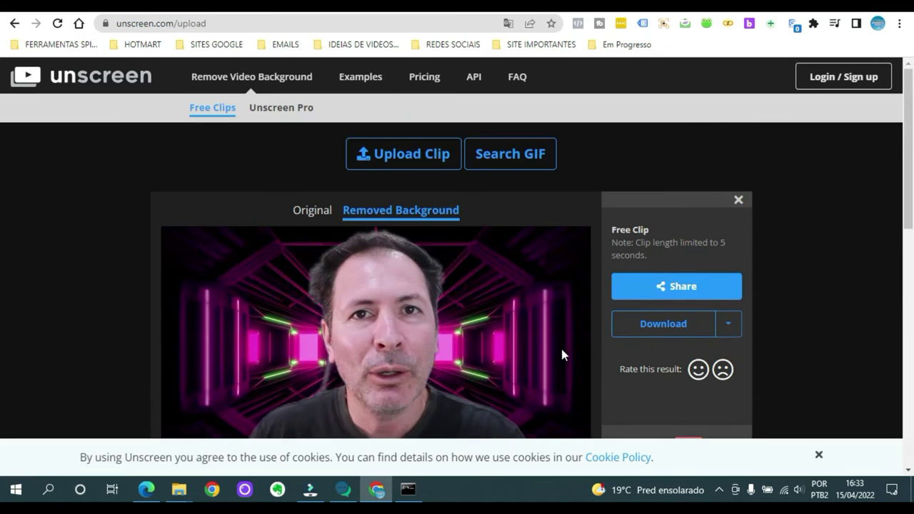
scroll(561, 355, "down", 1)
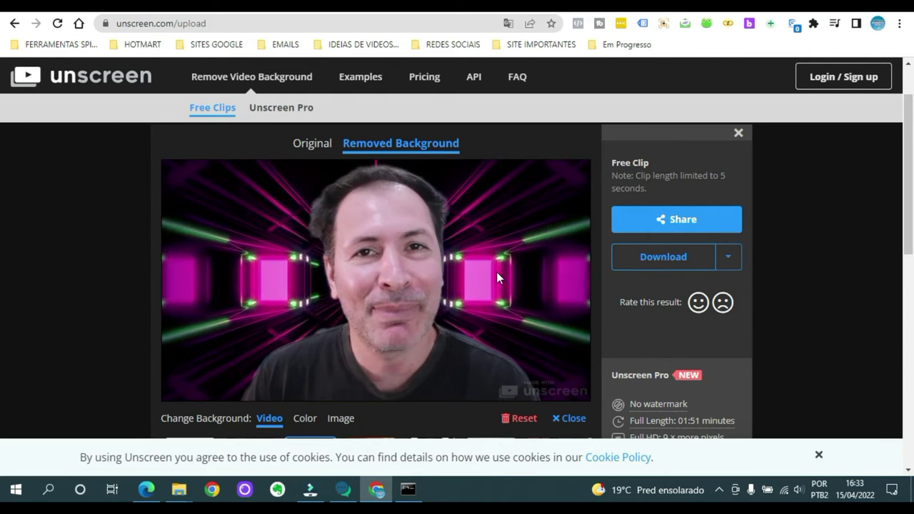
scroll(497, 273, "down", 1)
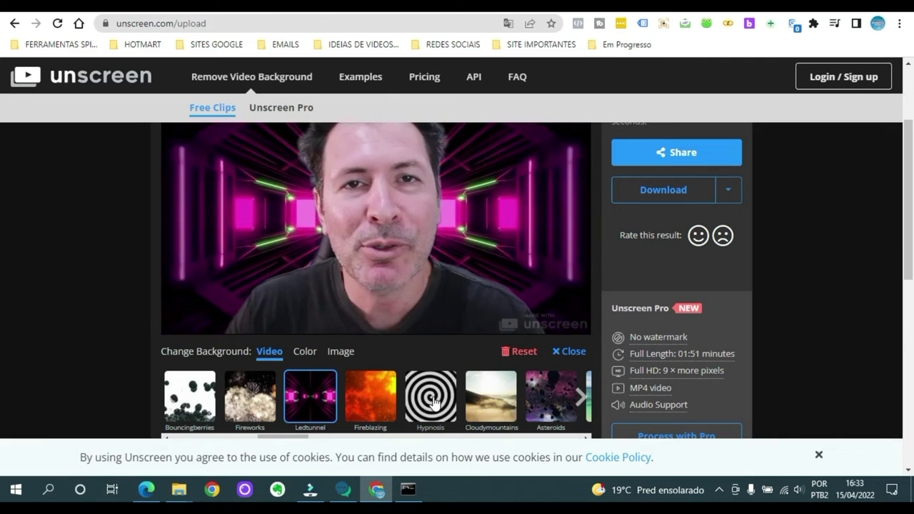
left_click(379, 401)
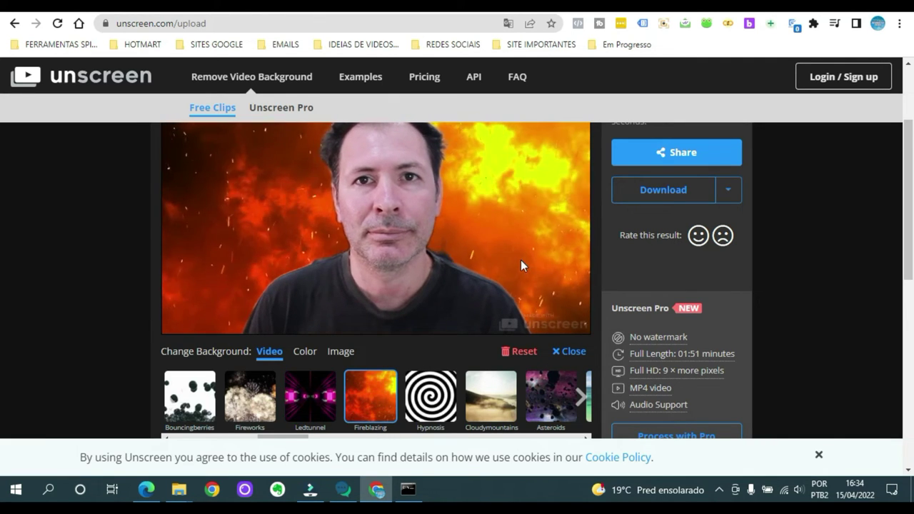
left_click(580, 398)
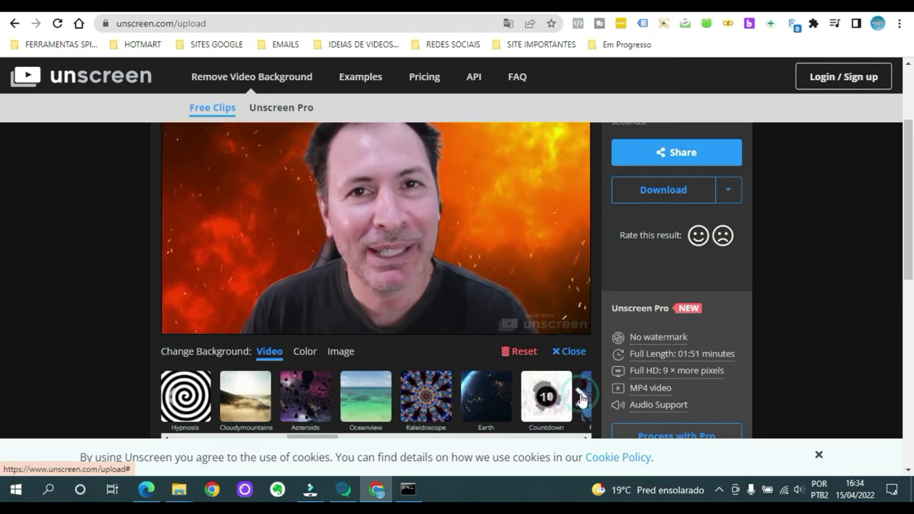
left_click(581, 398)
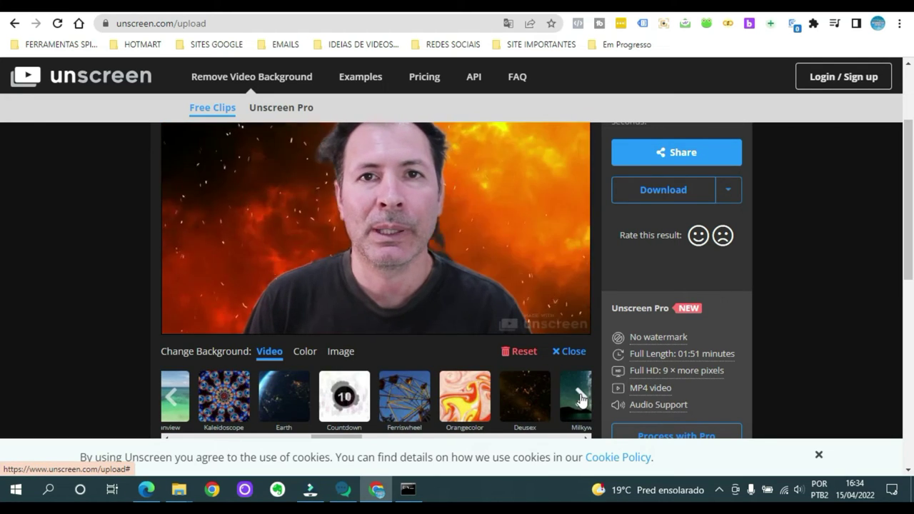
left_click(580, 398)
scroll(561, 250, "up", 1)
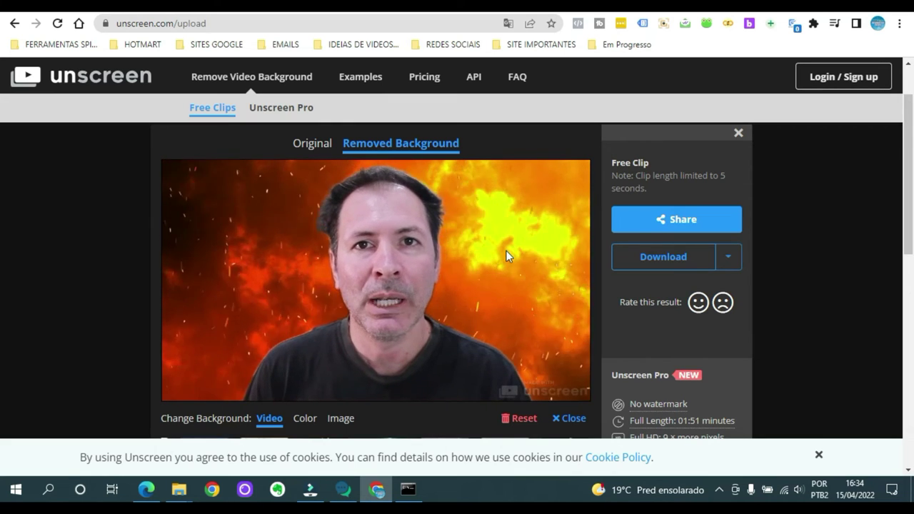
Check the available download formats.
scroll(506, 251, "down", 2)
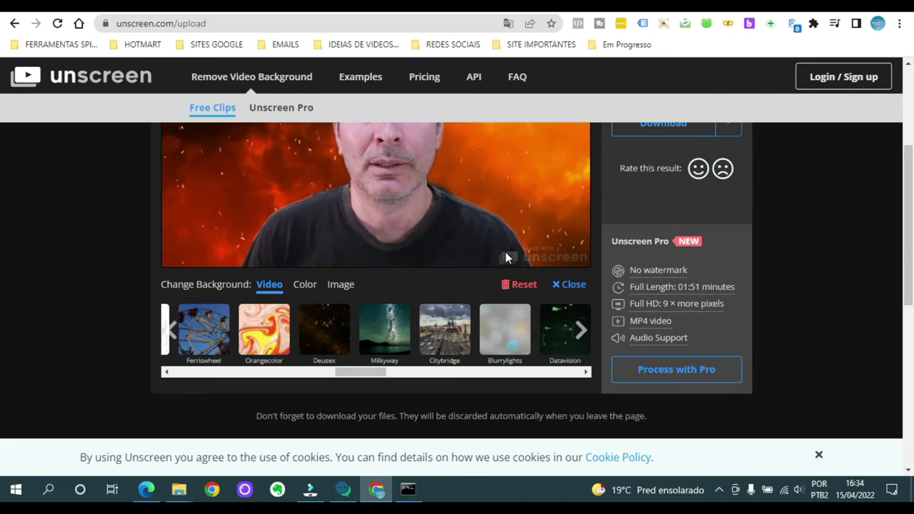
scroll(519, 255, "up", 3)
scroll(520, 255, "down", 1)
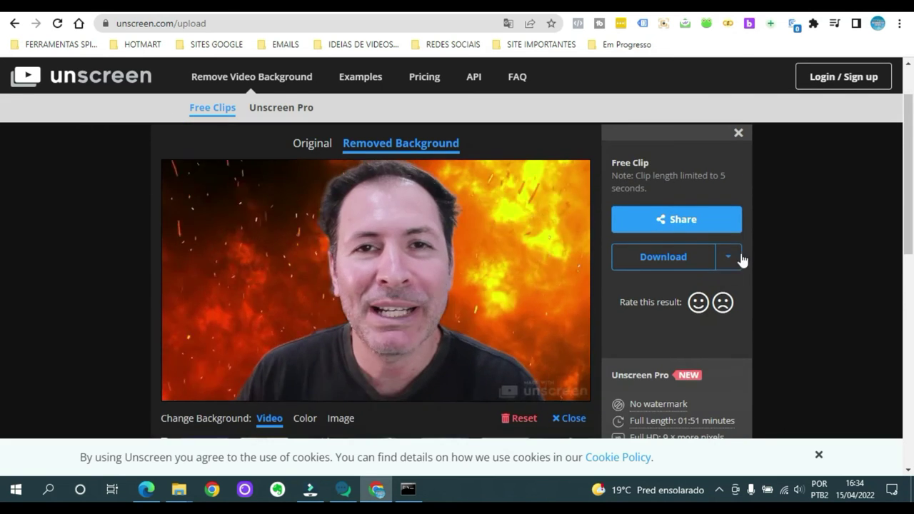
left_click(729, 259)
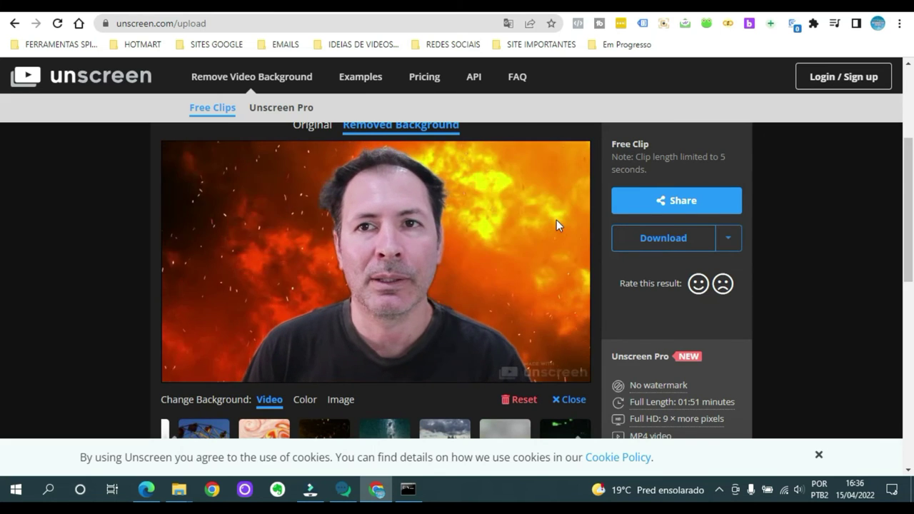
Reapply the fire video background to the clip.
scroll(503, 231, "down", 1)
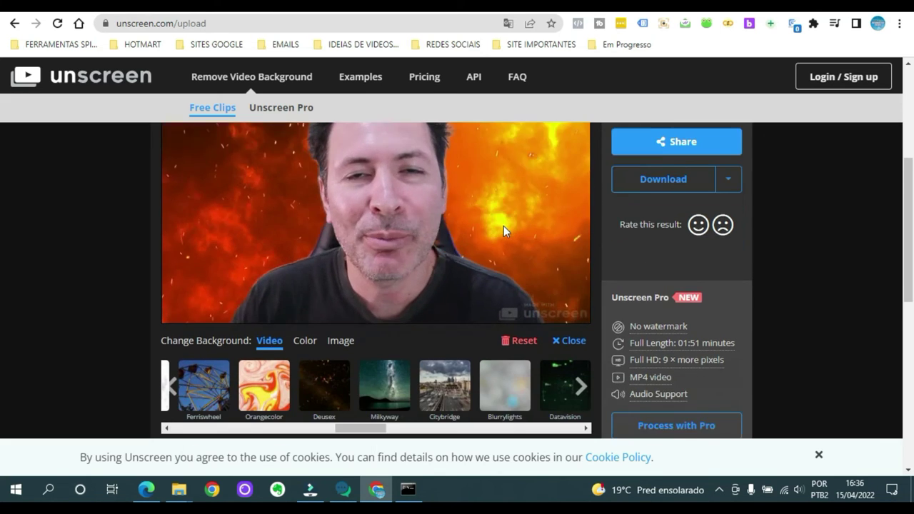
scroll(504, 231, "down", 1)
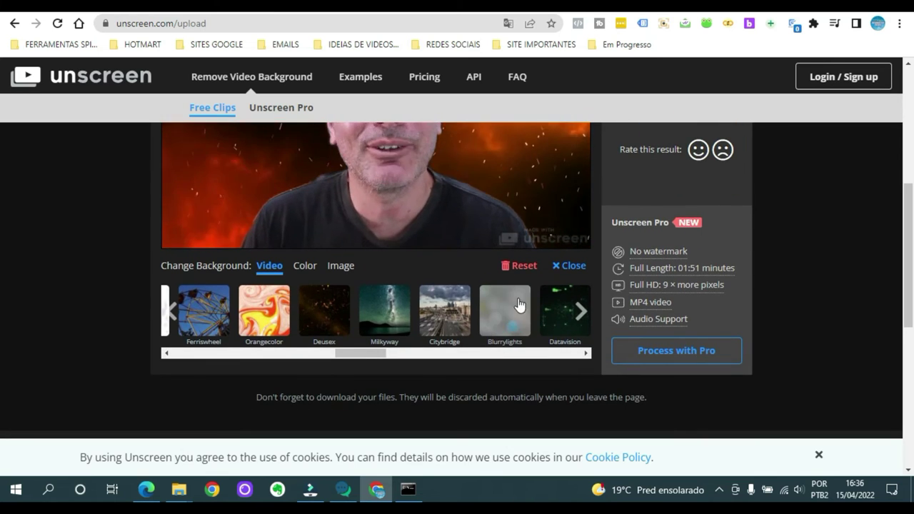
left_click(182, 319)
scroll(549, 248, "down", 2)
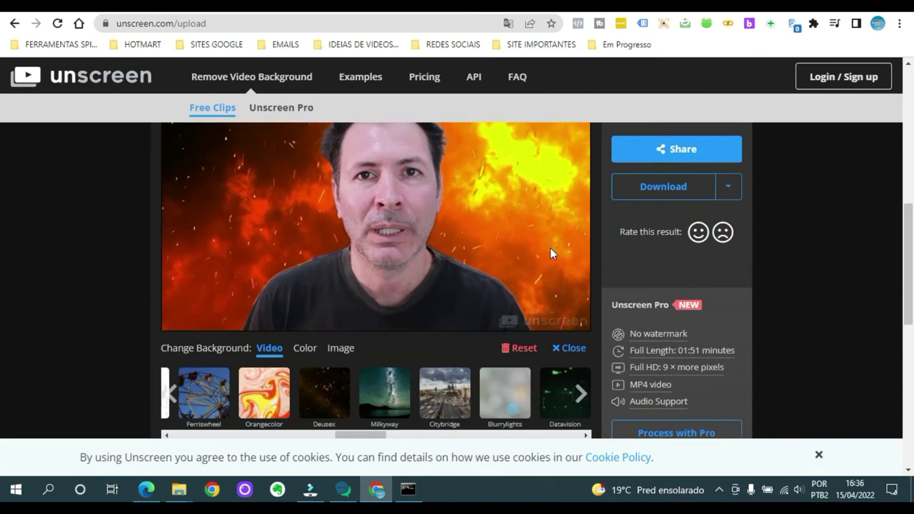
Page back to the neon Ledtunnel animation, set it as the background, and show the download formats.
left_click(172, 394)
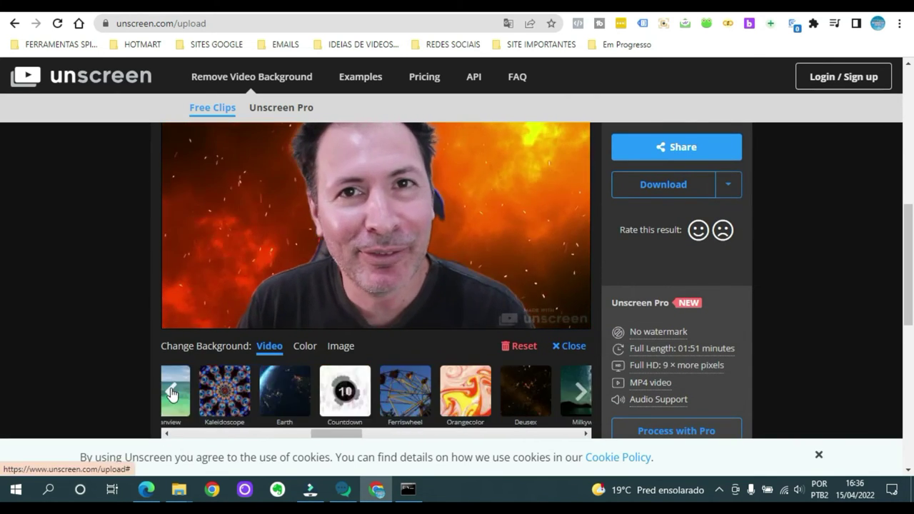
left_click(172, 393)
left_click(172, 394)
left_click(279, 399)
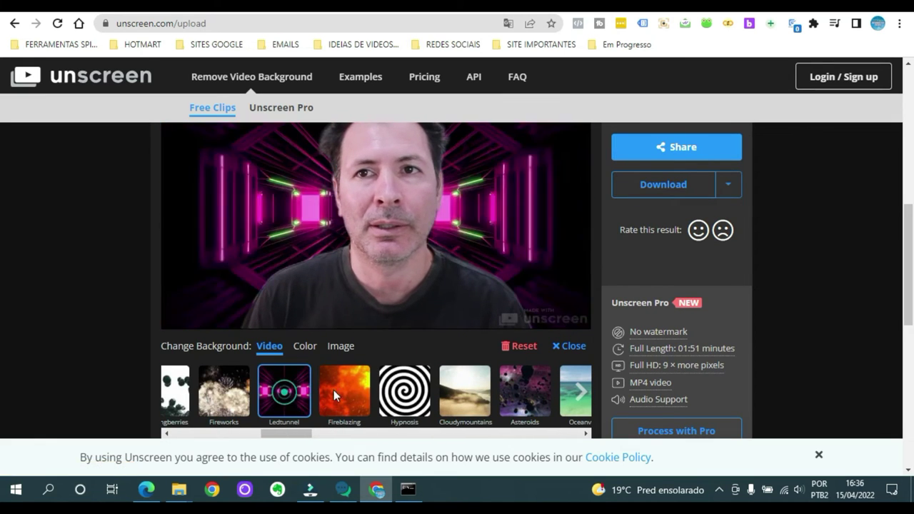
scroll(544, 265, "up", 1)
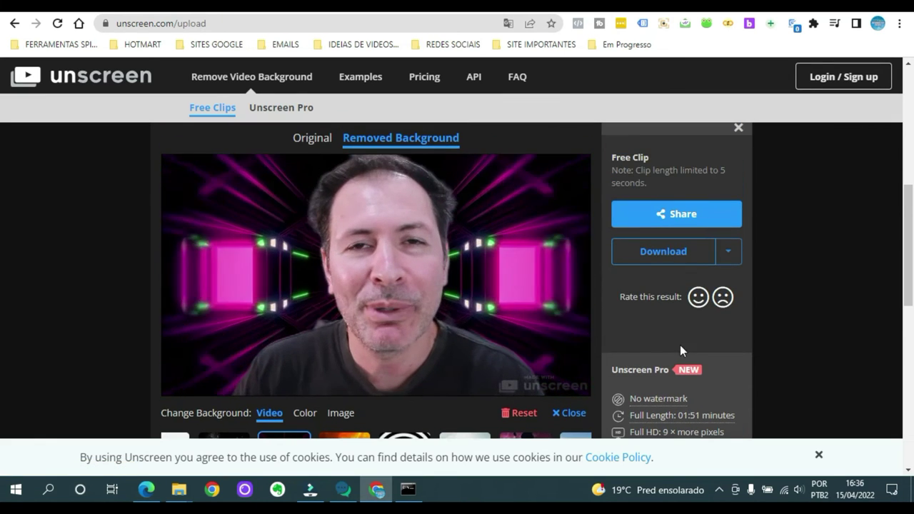
left_click(728, 251)
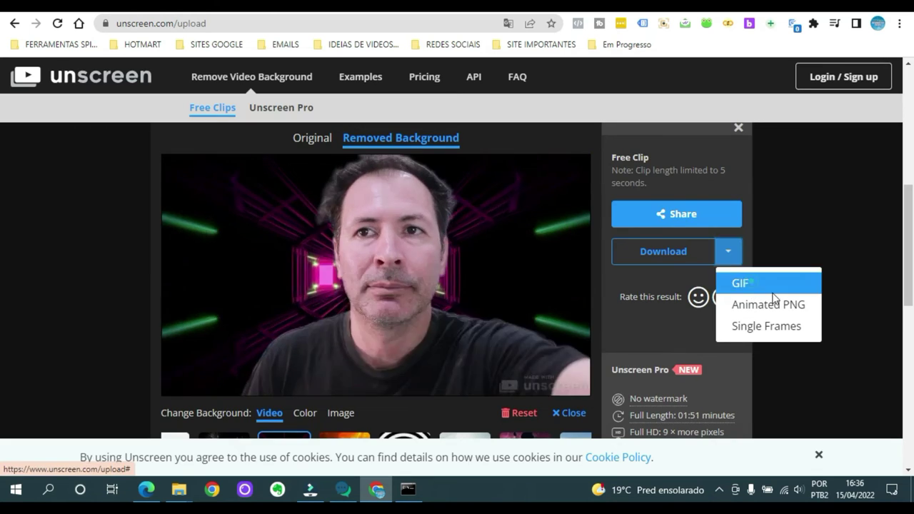
Export the clip as a GIF and find MVI-2171-unscreen in the Downloads folder.
left_click(741, 284)
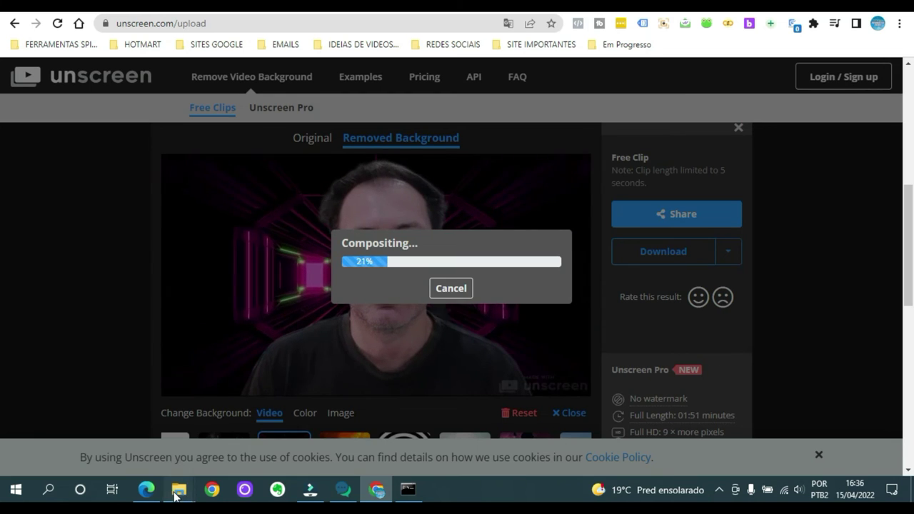
mouse_move(179, 489)
left_click(357, 425)
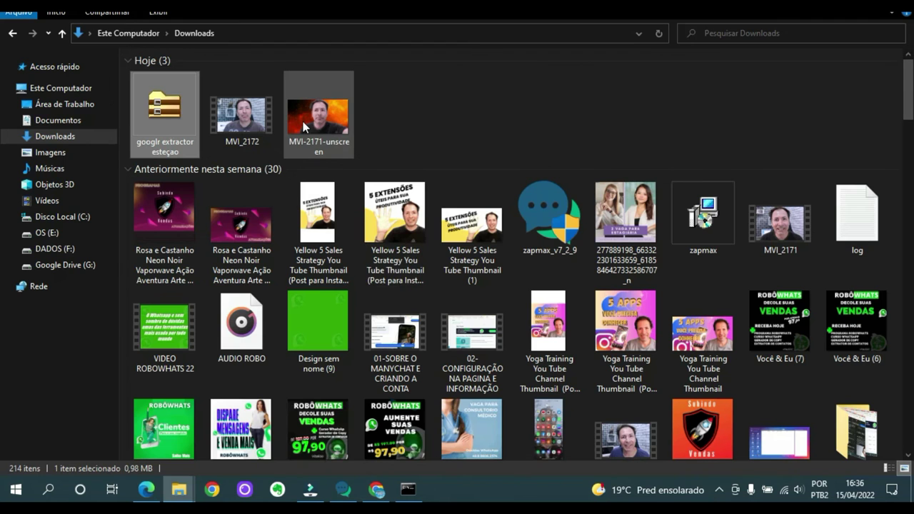
left_click(333, 121)
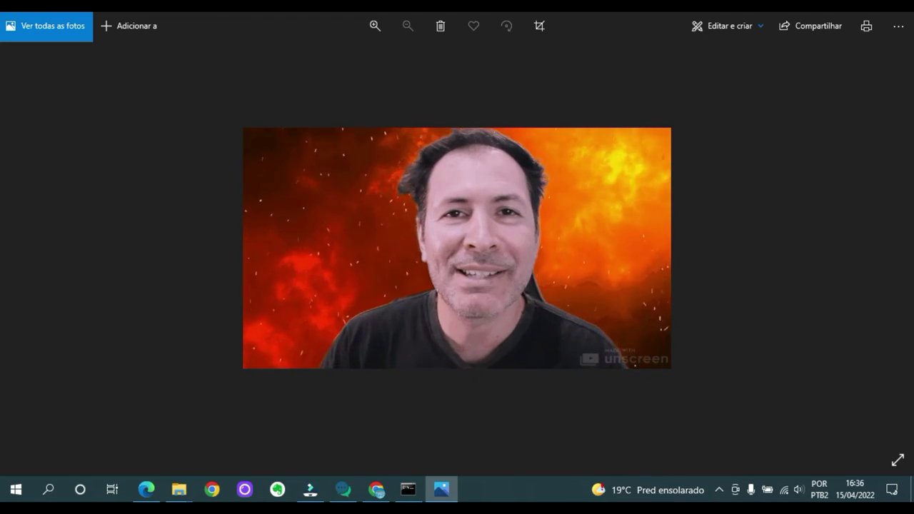
key("alt+F4")
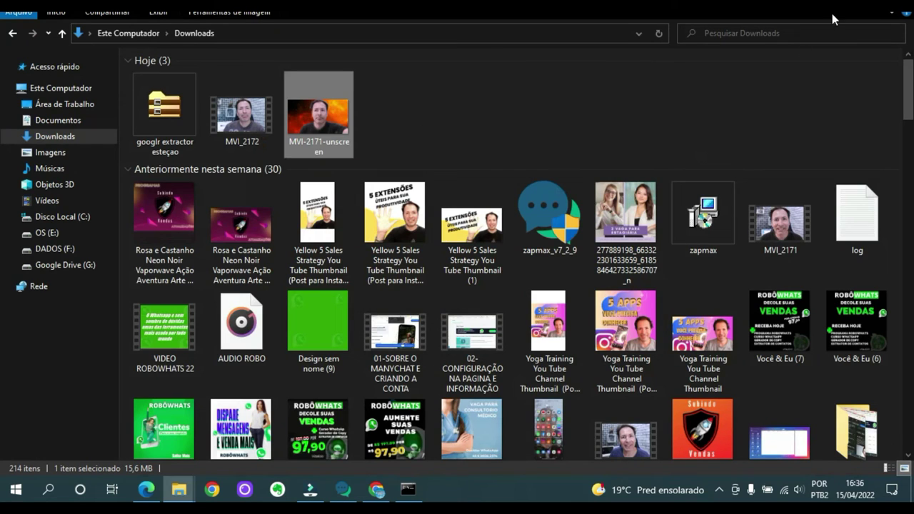